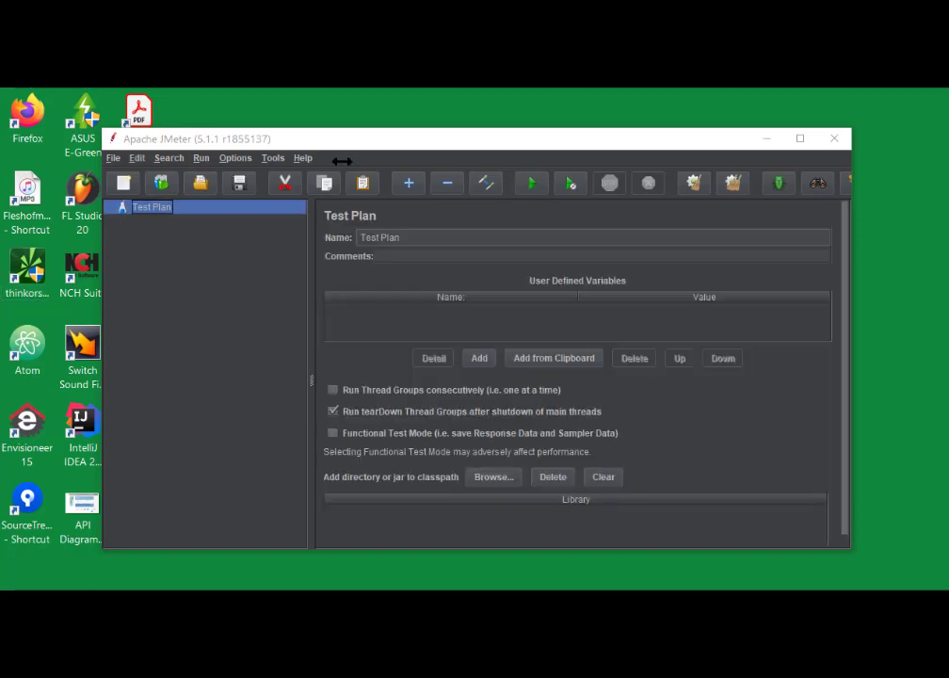
- Maximize the window and create a test plan from the Building a Web Test Plan template
{"action": "left_click", "coordinate": [376, 143]}
{"action": "double_click", "coordinate": [377, 143]}
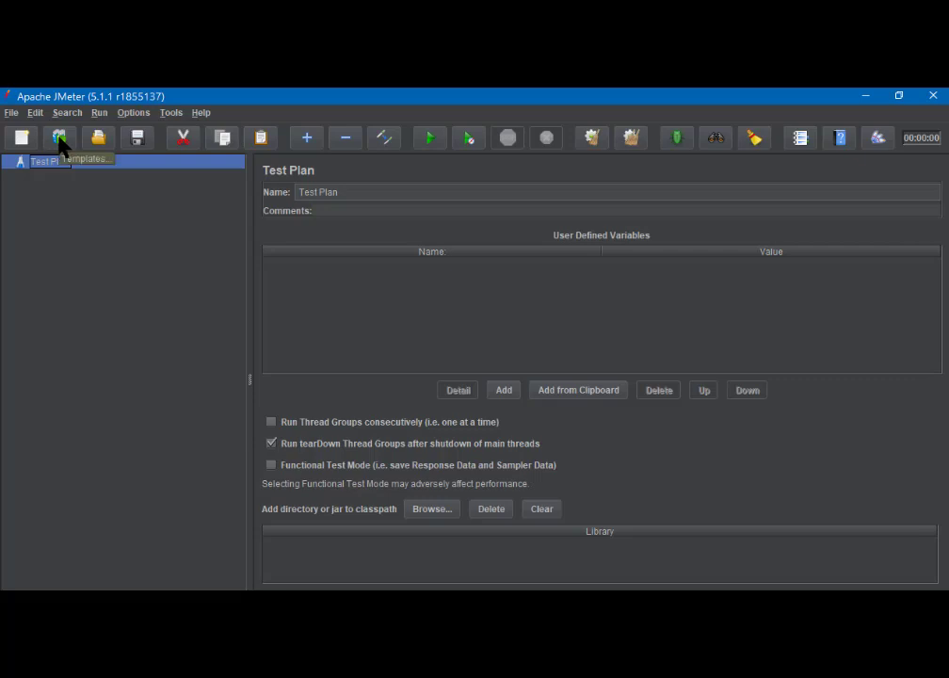
{"action": "left_click", "coordinate": [12, 117]}
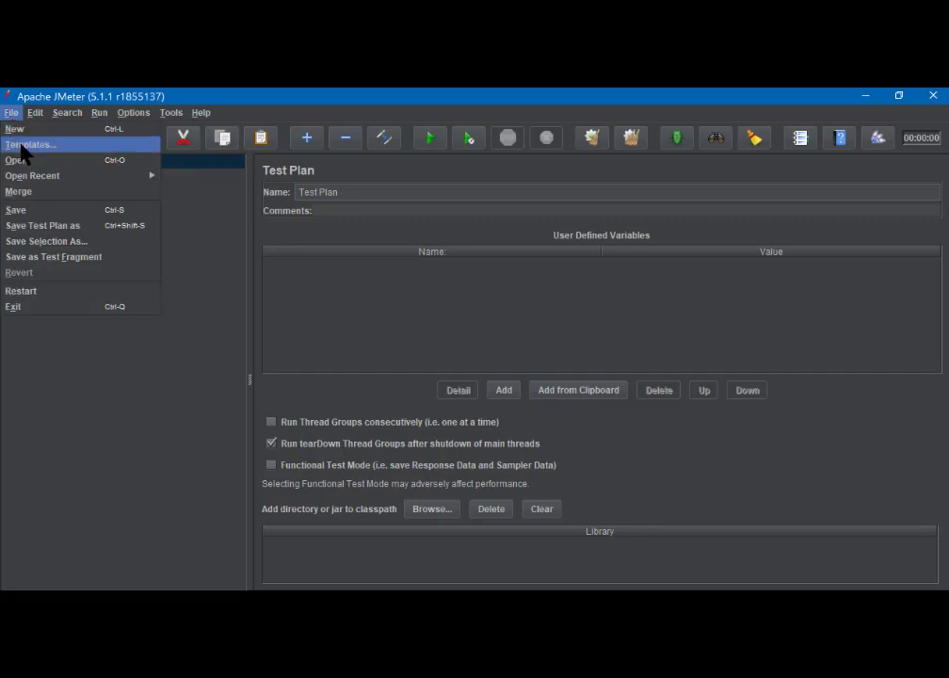
{"action": "left_click", "coordinate": [23, 146]}
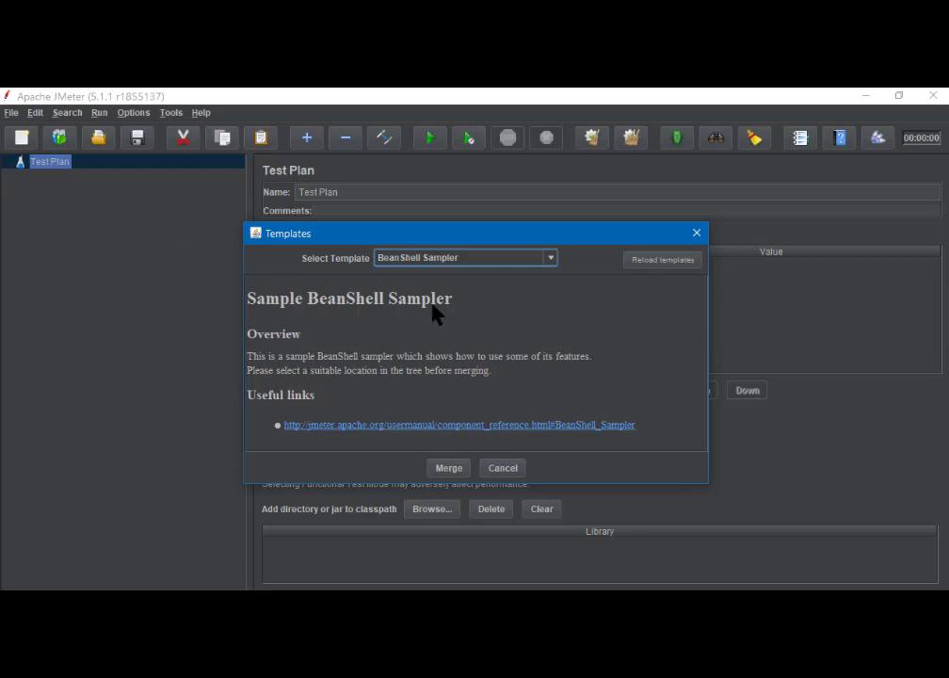
{"action": "left_click", "coordinate": [551, 259]}
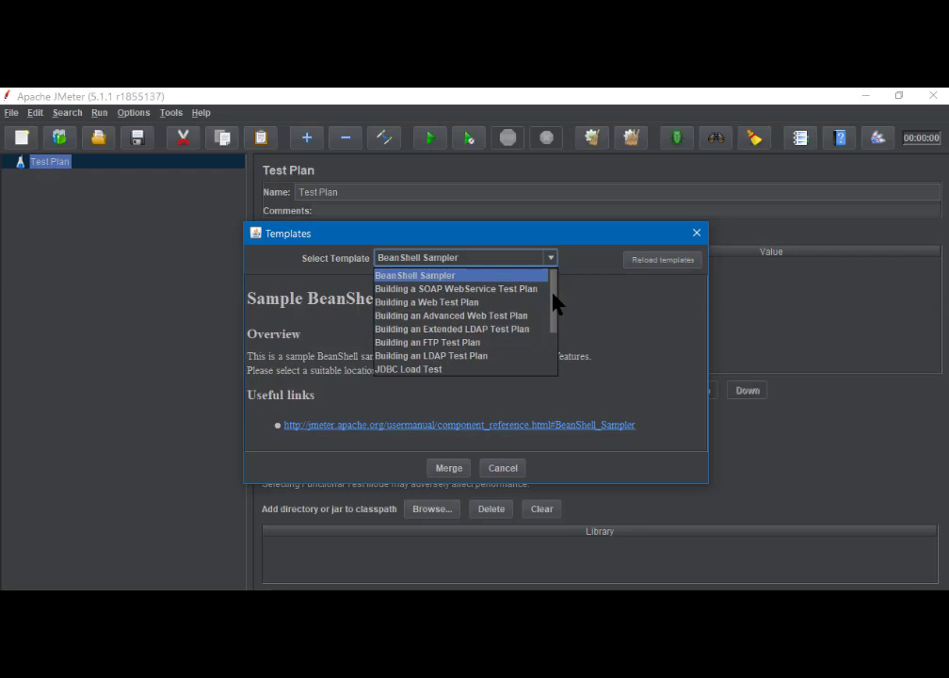
{"action": "left_click", "coordinate": [459, 303]}
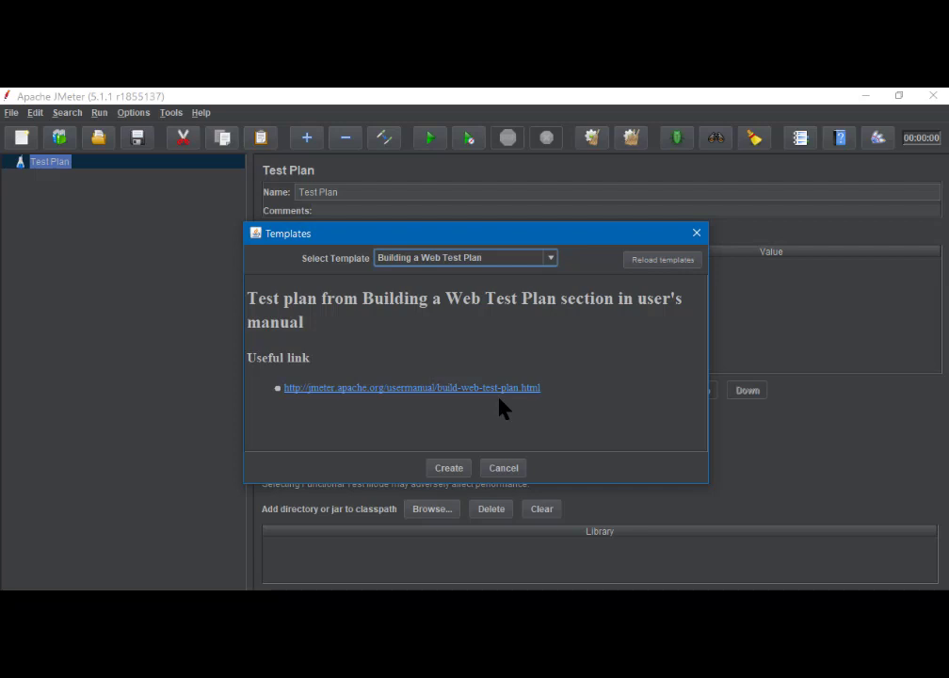
{"action": "left_click", "coordinate": [449, 470]}
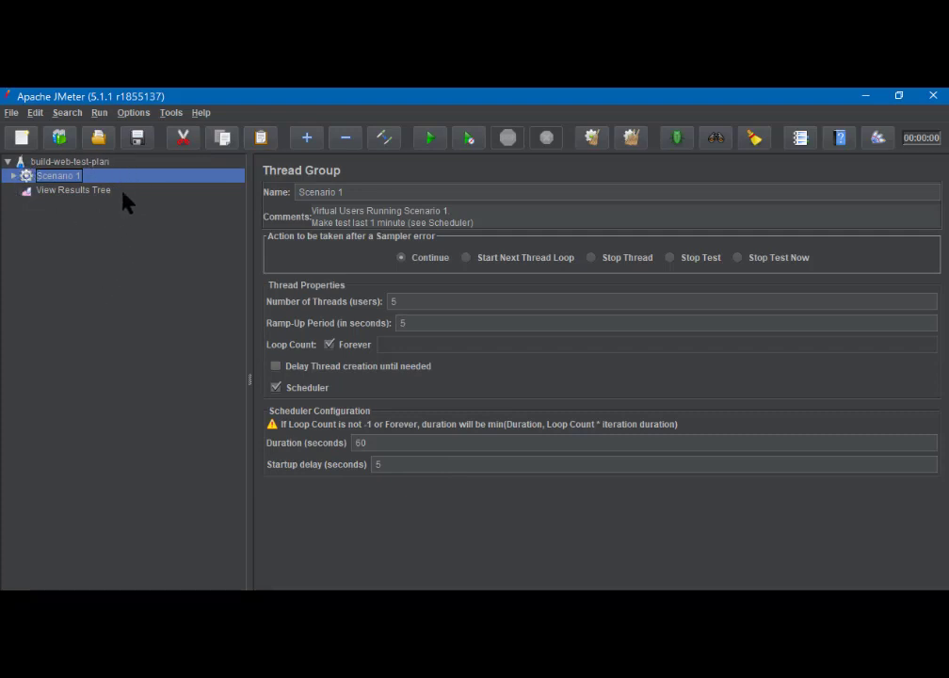
- Examine the build-web-test-plan tree, including the Scenario 1 thread group, its fully expanded child elements and the URT timer
{"action": "left_click", "coordinate": [74, 162]}
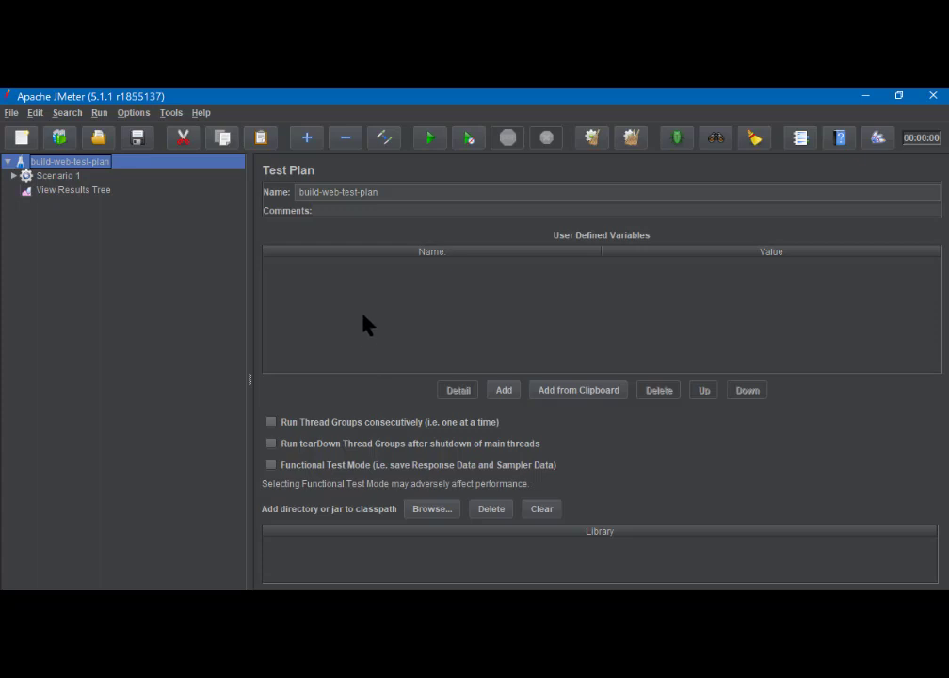
{"action": "left_click", "coordinate": [13, 176]}
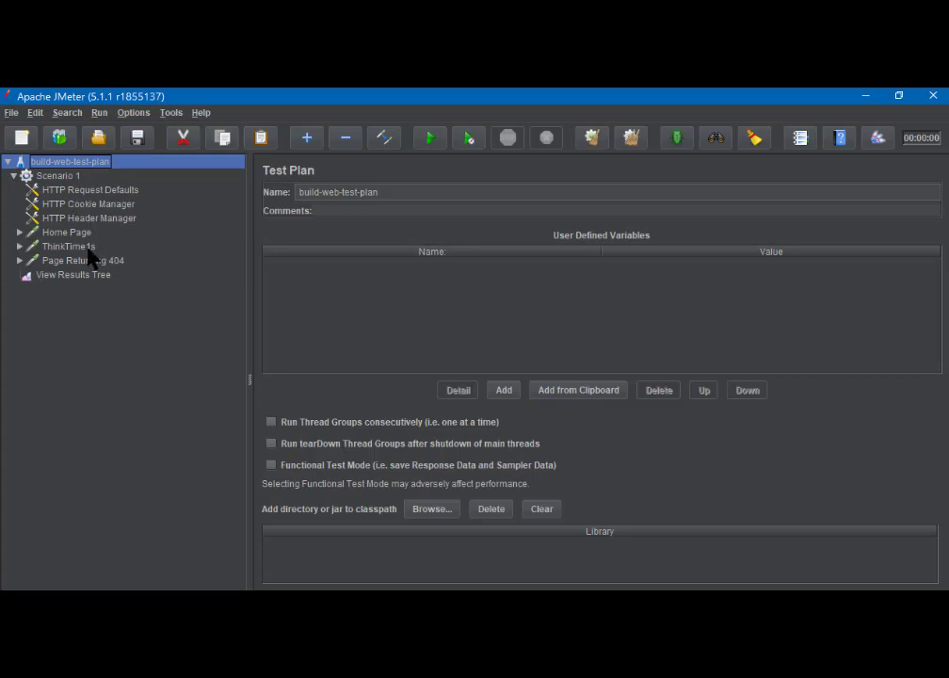
{"action": "left_click", "coordinate": [13, 176]}
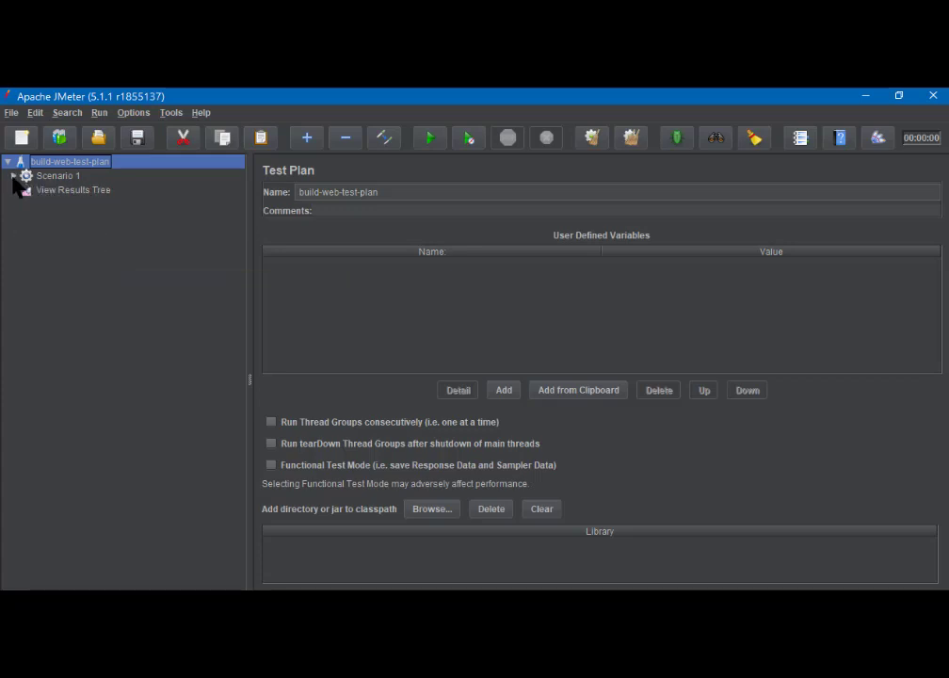
{"action": "left_click", "coordinate": [64, 177]}
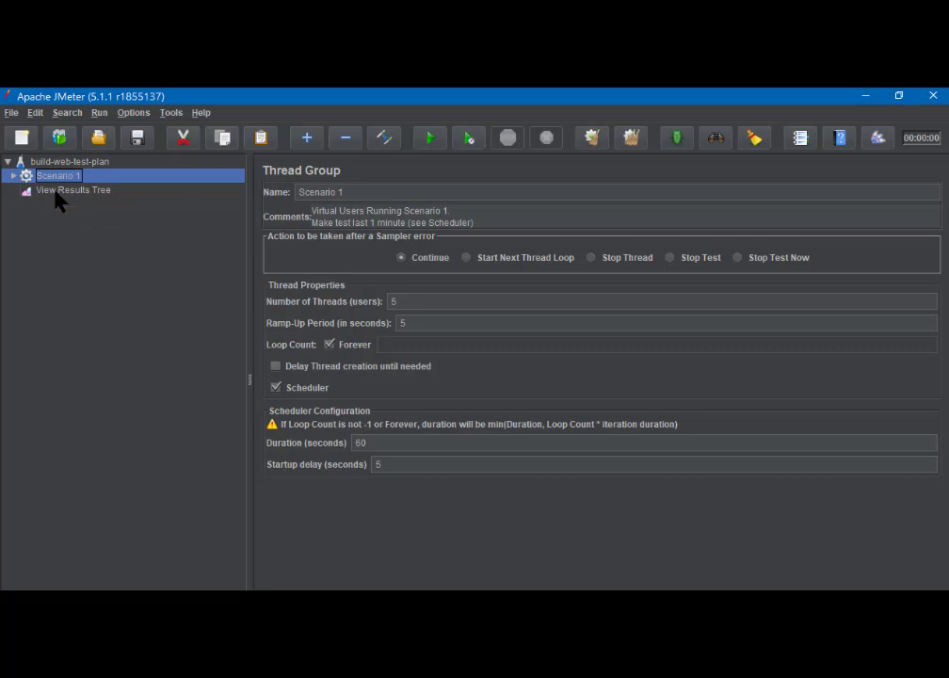
{"action": "left_click", "coordinate": [12, 176]}
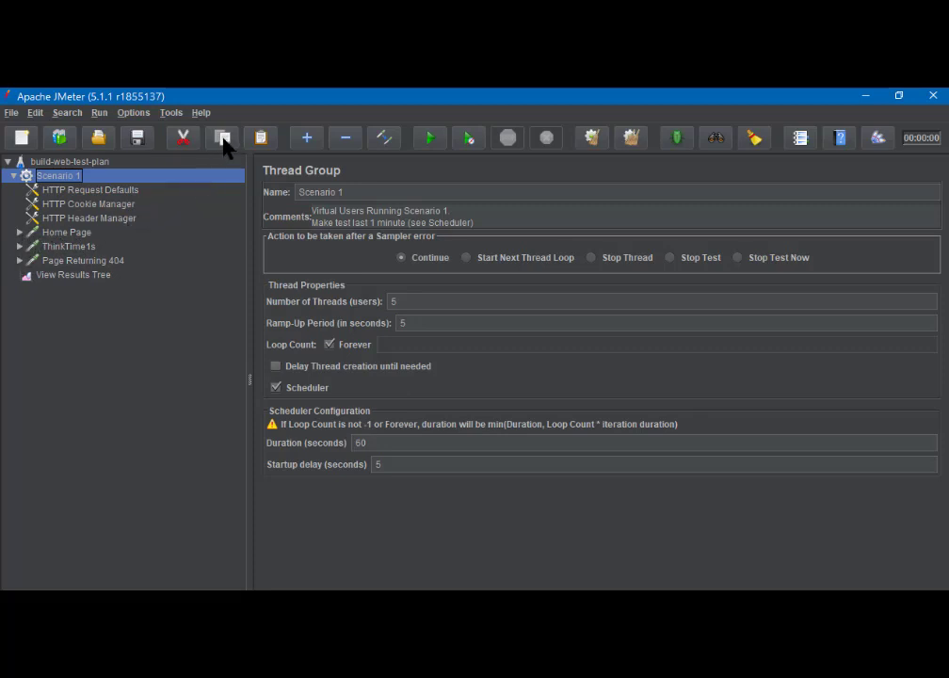
{"action": "left_click", "coordinate": [306, 142]}
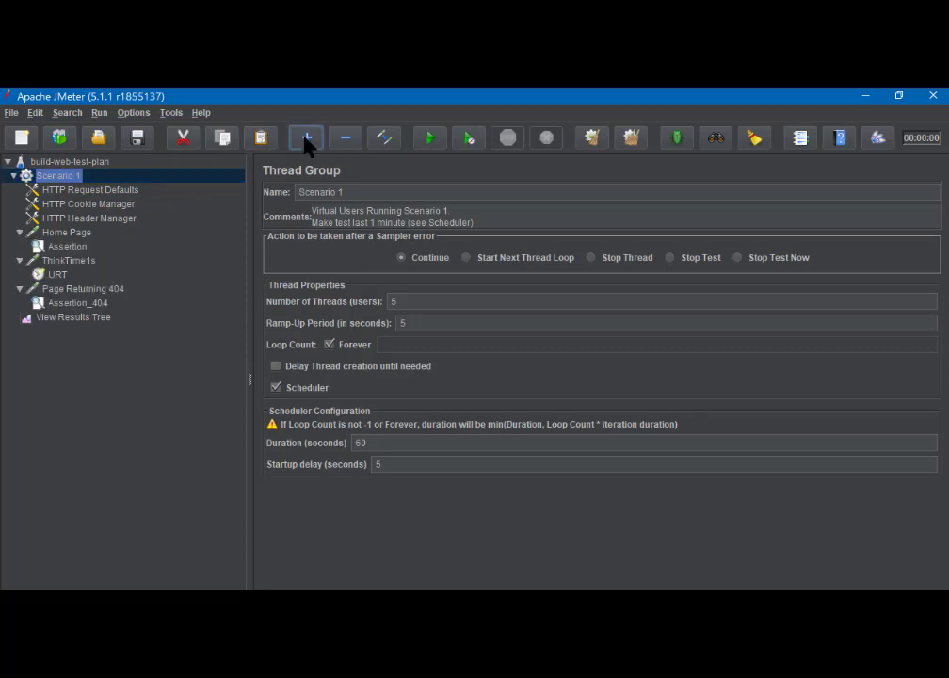
{"action": "left_click", "coordinate": [57, 251]}
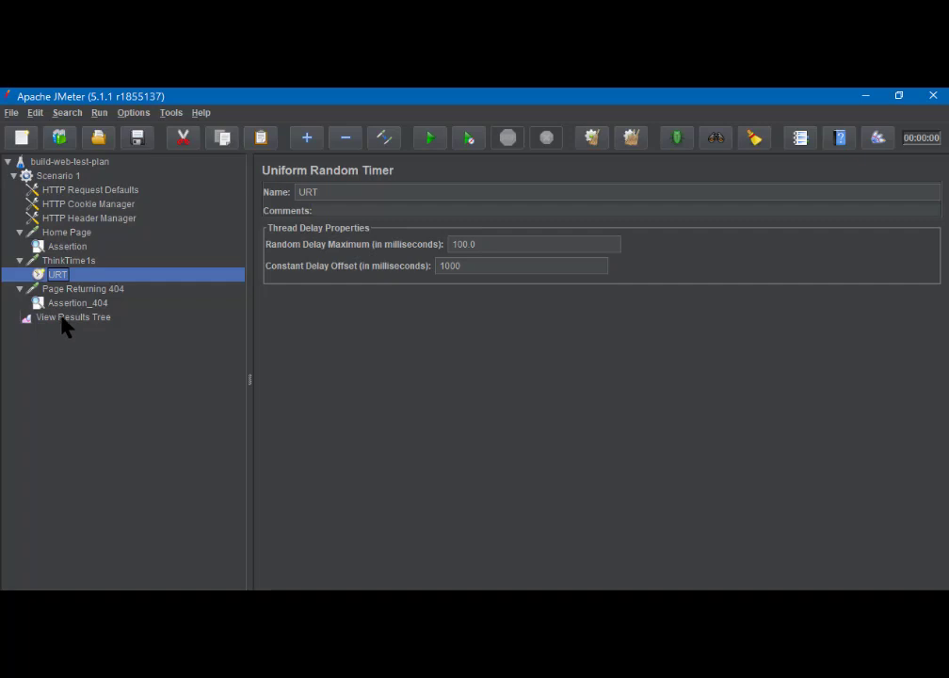
{"action": "left_click", "coordinate": [60, 139]}
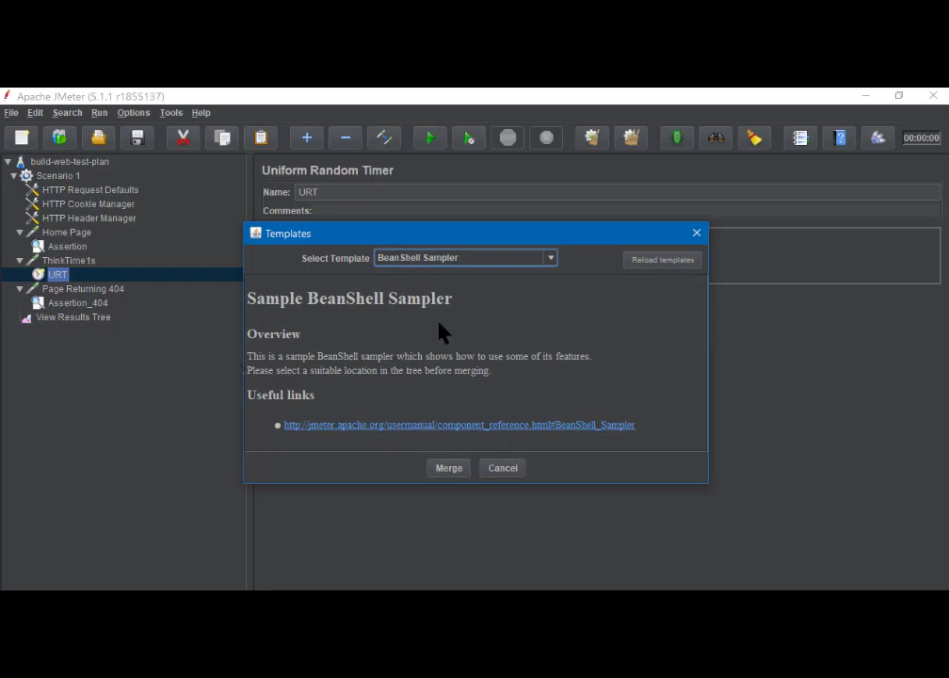
{"action": "left_click", "coordinate": [552, 262]}
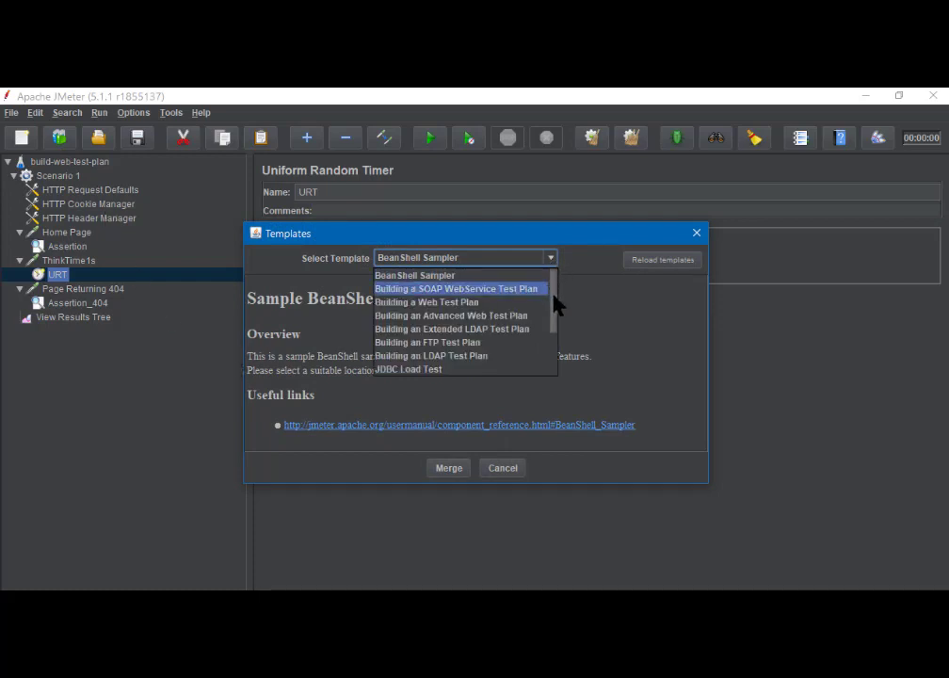
{"action": "left_click_drag", "start_coordinate": [556, 301], "coordinate": [554, 353]}
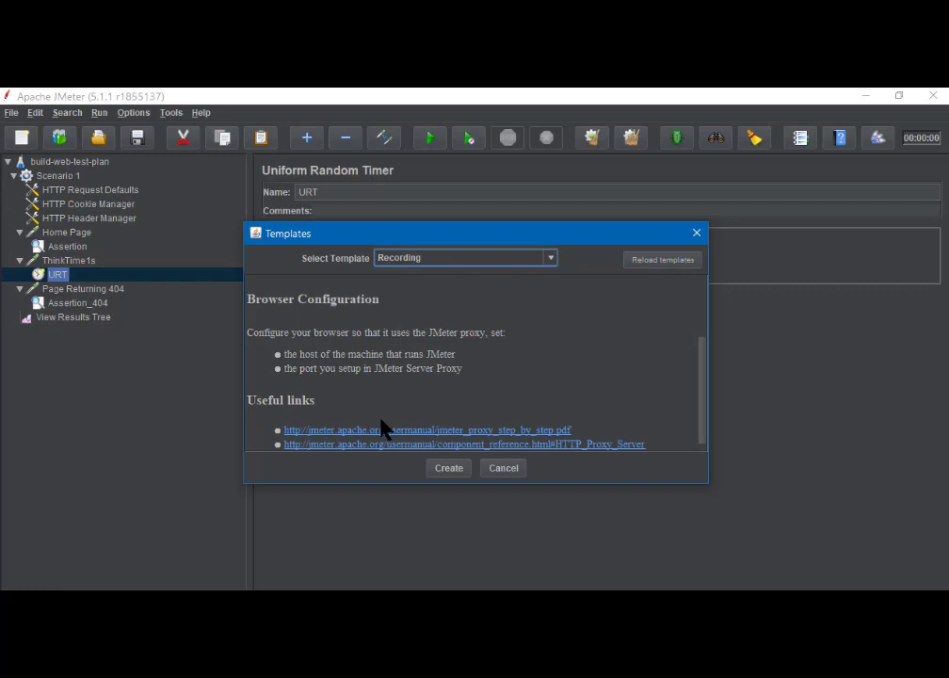
{"action": "left_click", "coordinate": [448, 468]}
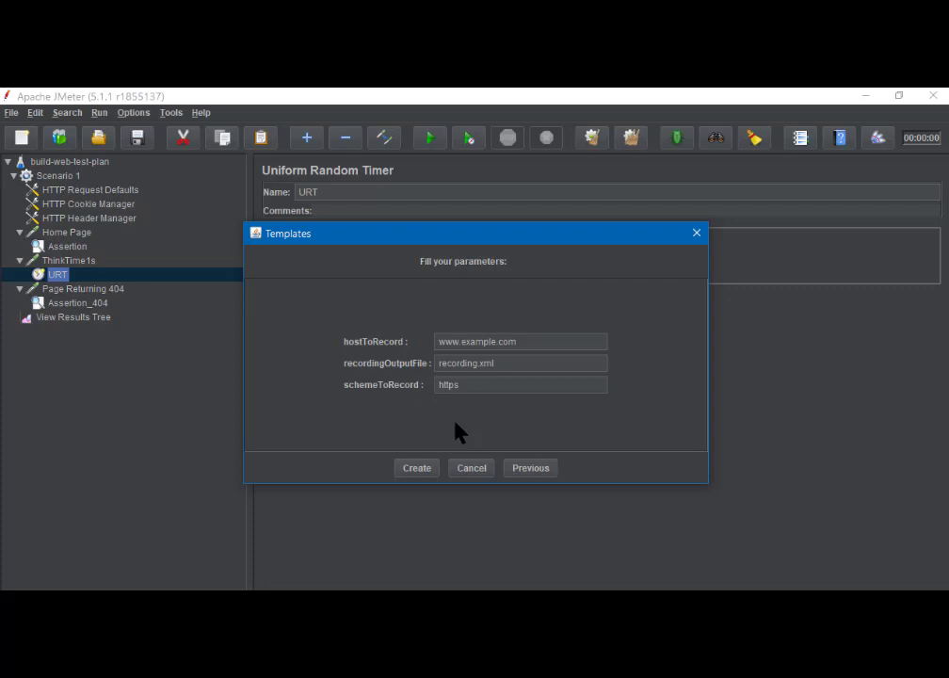
{"action": "left_click", "coordinate": [417, 468]}
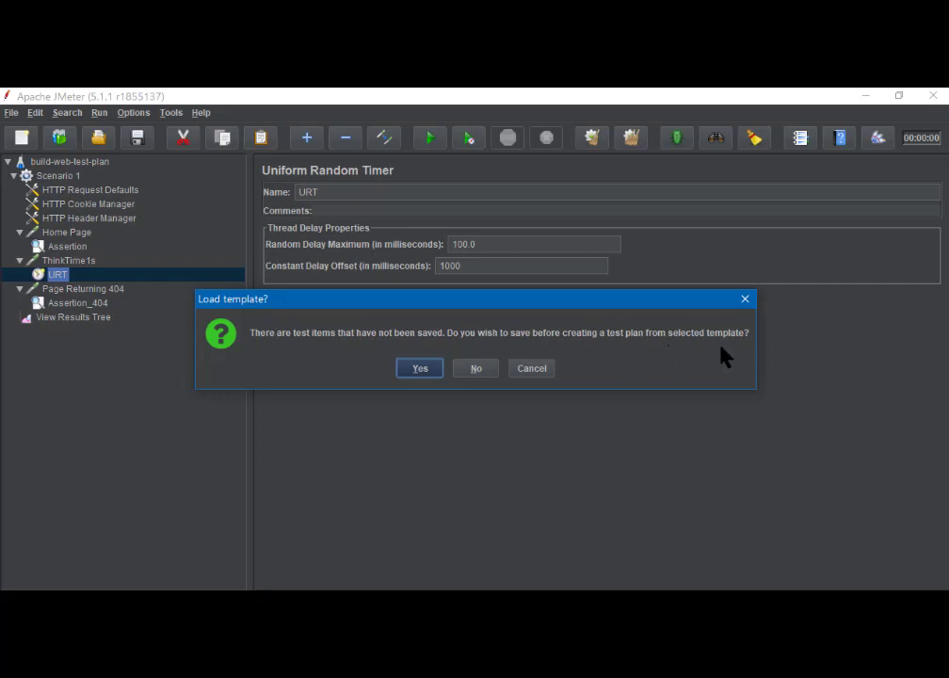
- Save the unsaved web test plan as URT.jmx in the JMeter Scripts folder before loading the template
{"action": "left_click", "coordinate": [419, 369]}
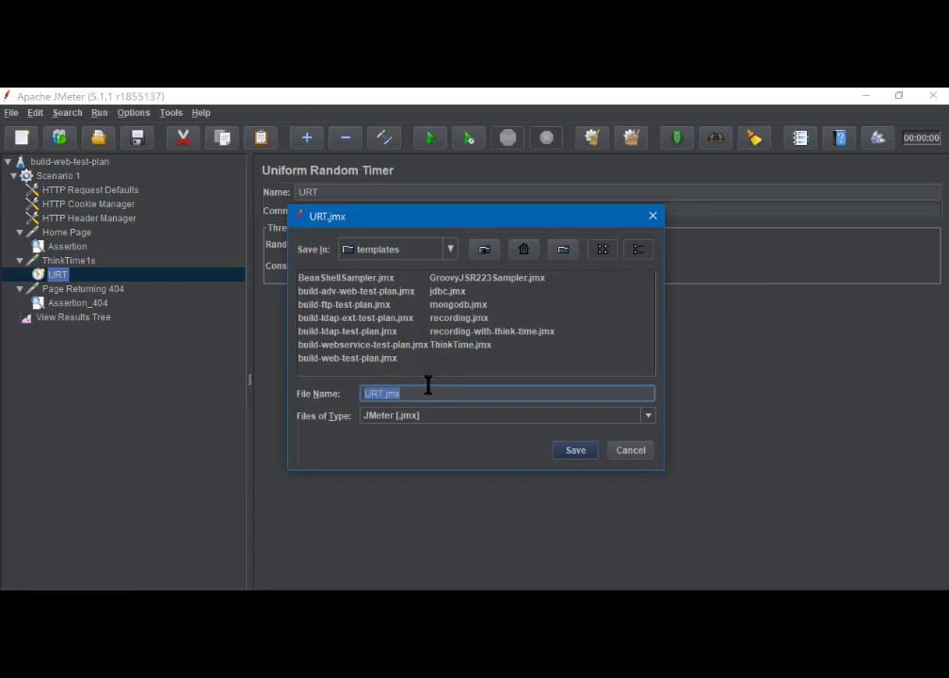
{"action": "left_click", "coordinate": [451, 250]}
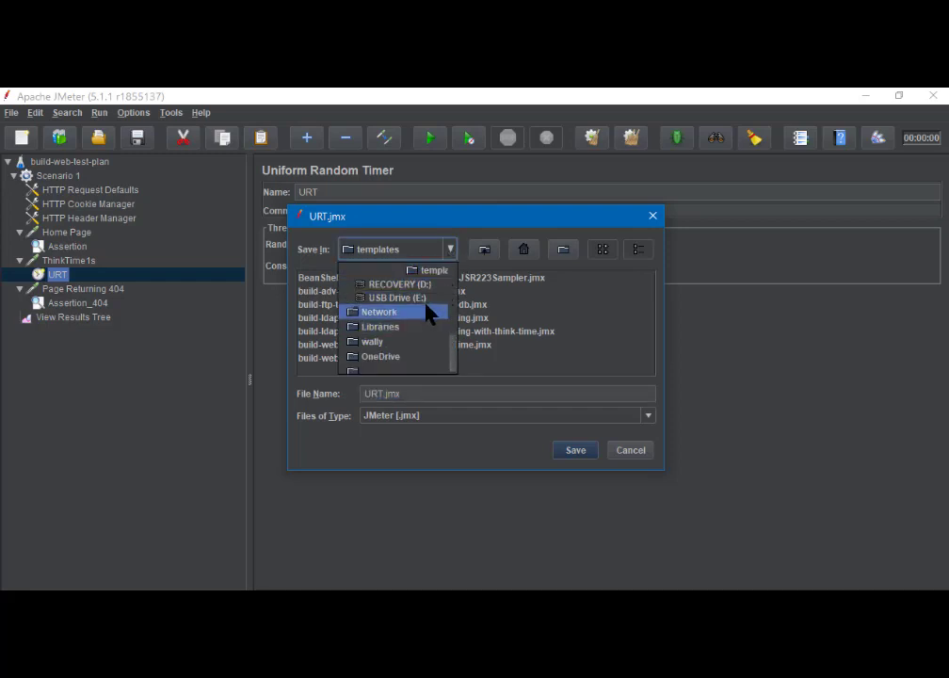
{"action": "scroll", "coordinate": [425, 303], "scroll_direction": "up", "scroll_amount": 2}
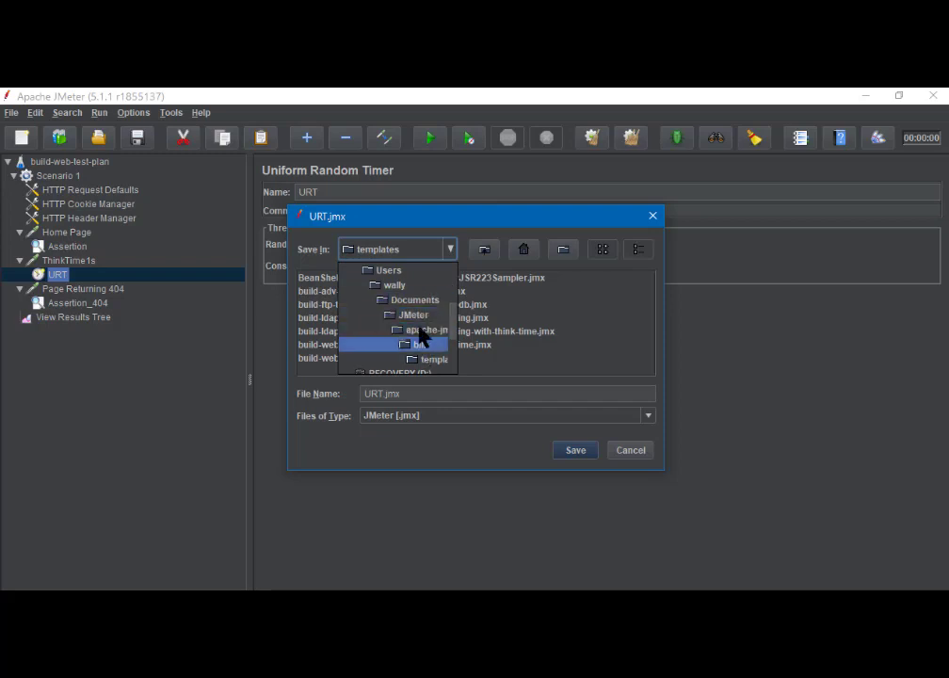
{"action": "left_click", "coordinate": [420, 317]}
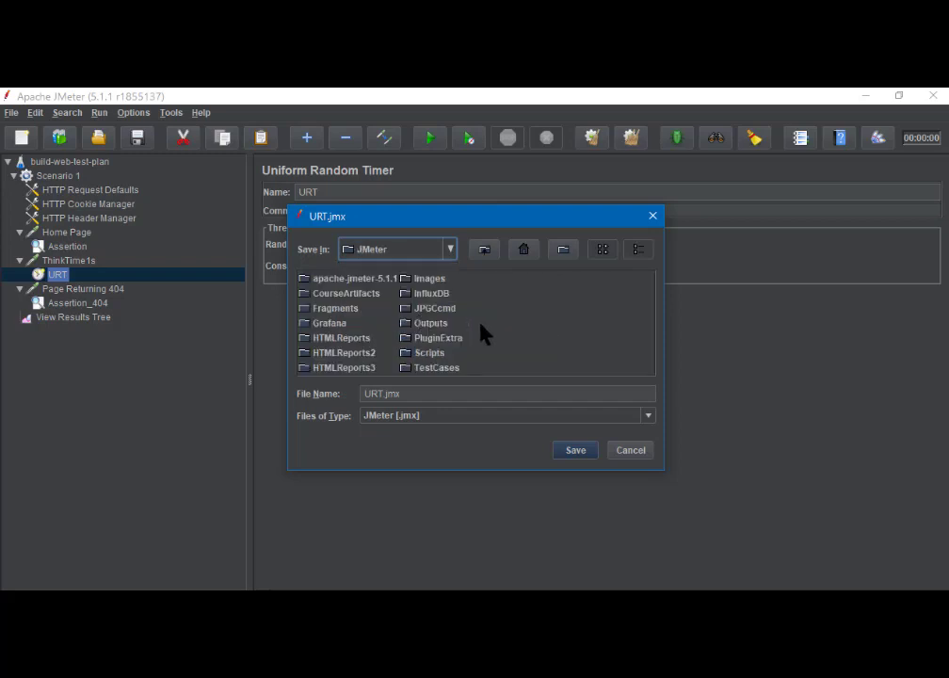
{"action": "double_click", "coordinate": [432, 355]}
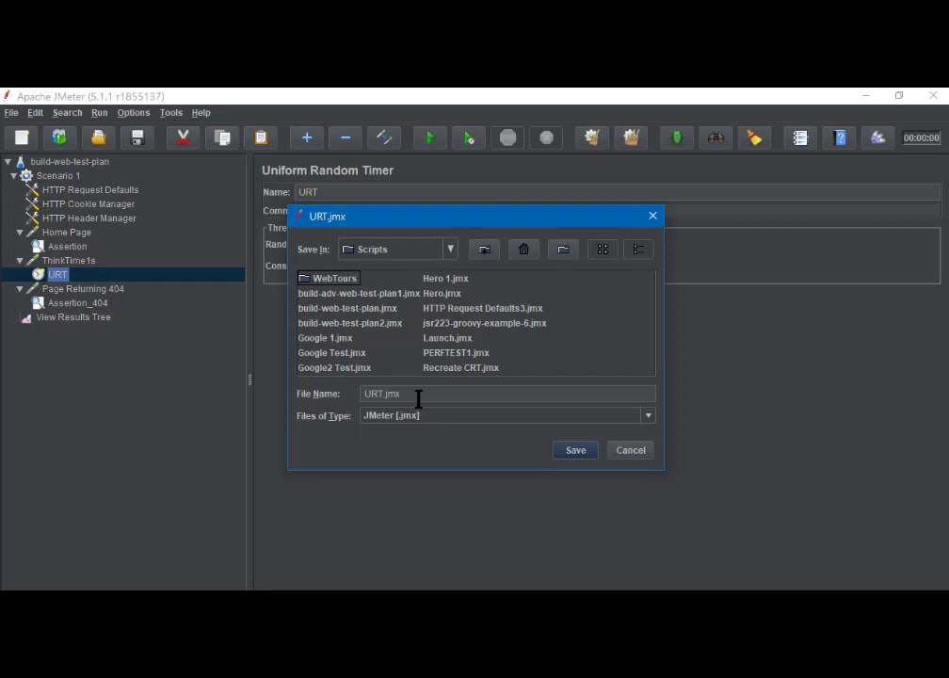
{"action": "left_click", "coordinate": [576, 450]}
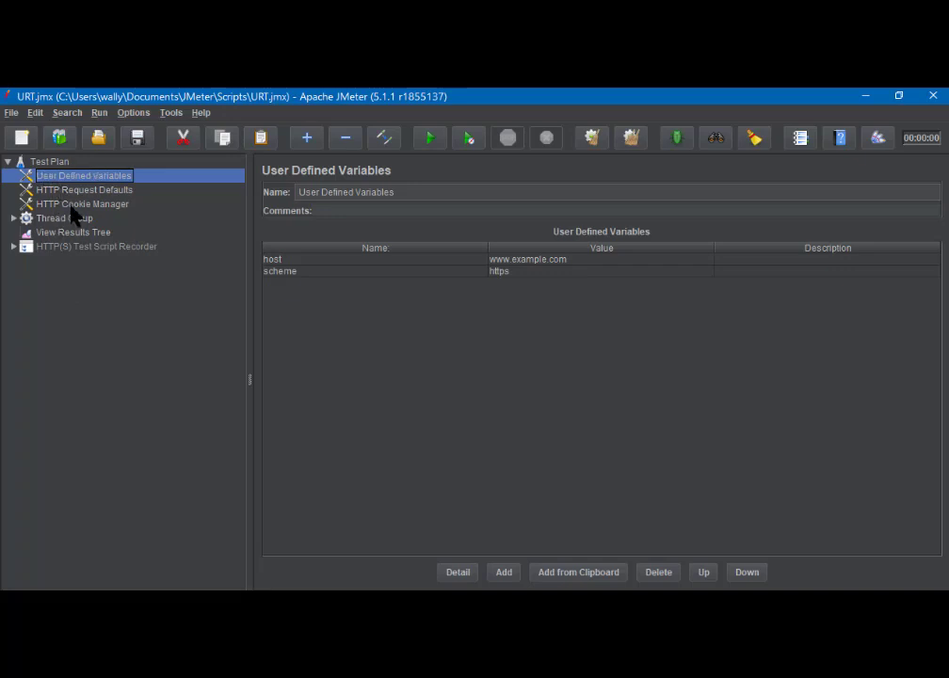
- Examine the recording plan's Thread Group contents, HTTP(S) Test Script Recorder and User Defined Variables
{"action": "left_click", "coordinate": [13, 217]}
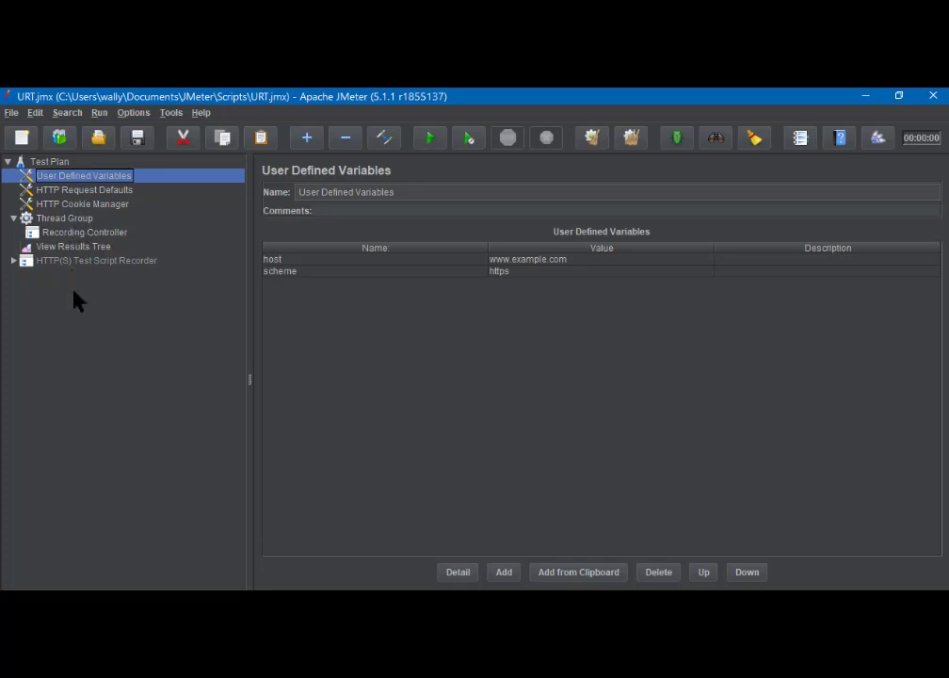
{"action": "left_click", "coordinate": [13, 260]}
{"action": "left_click", "coordinate": [88, 264]}
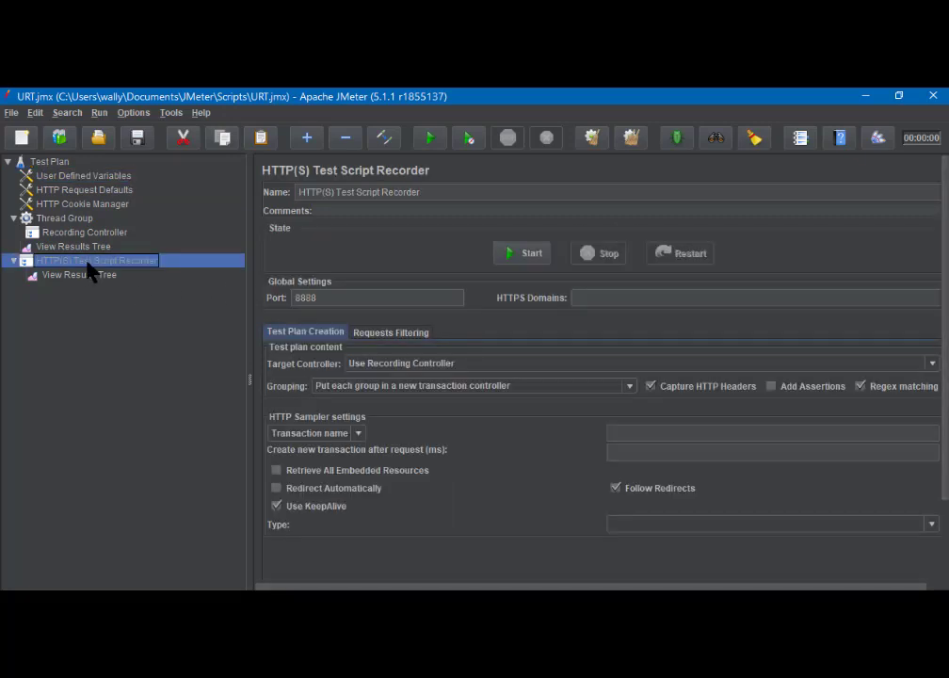
{"action": "left_click", "coordinate": [67, 179]}
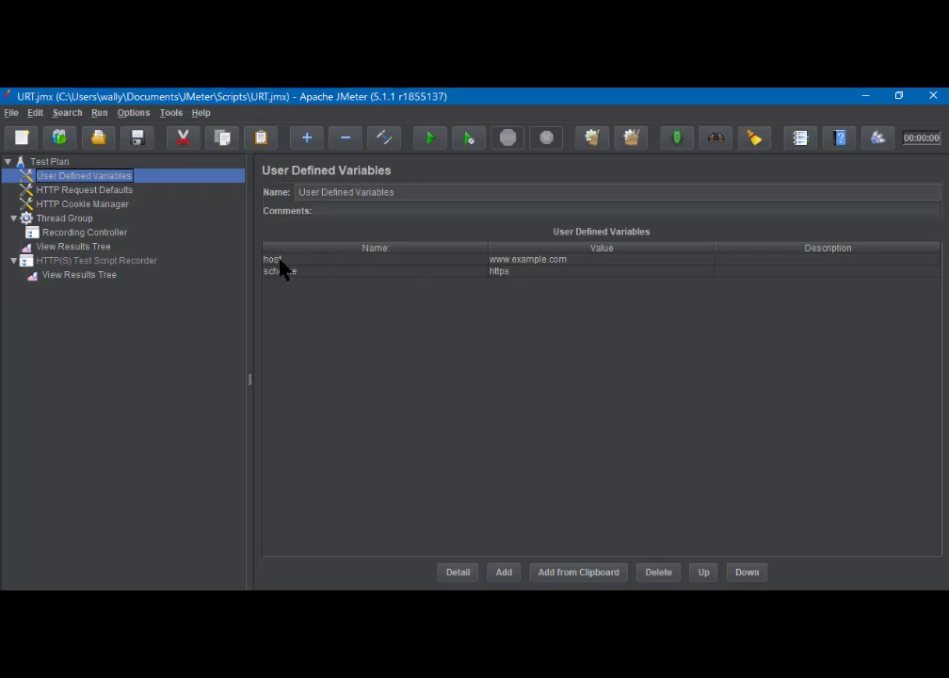
- Set the HTTP(S) Test Script Recorder's target controller to Test Plan > Thread Group > Recording Controller
{"action": "left_click", "coordinate": [83, 263]}
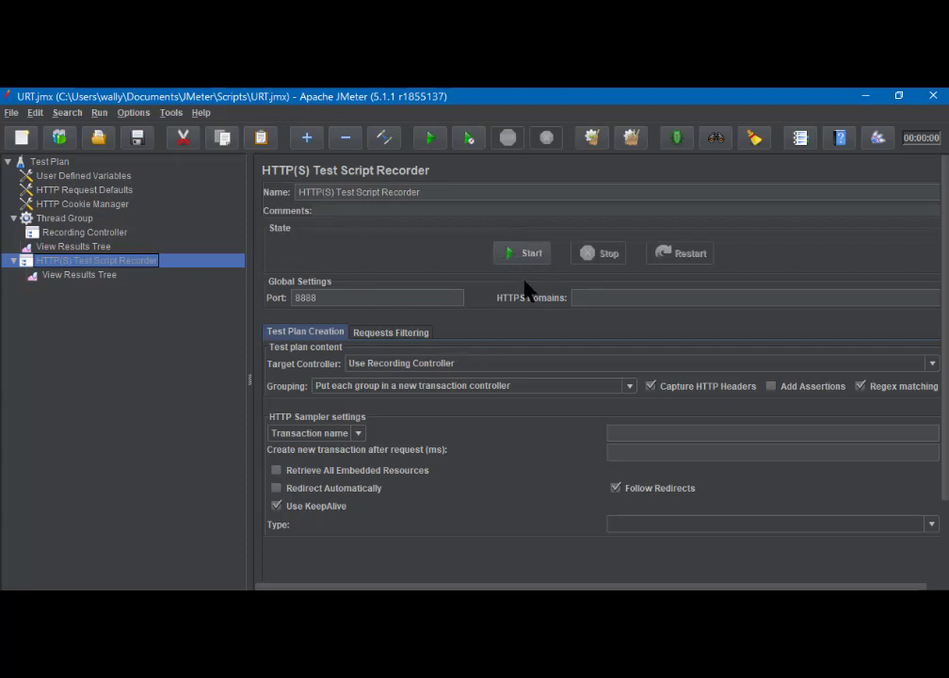
{"action": "left_click", "coordinate": [478, 366]}
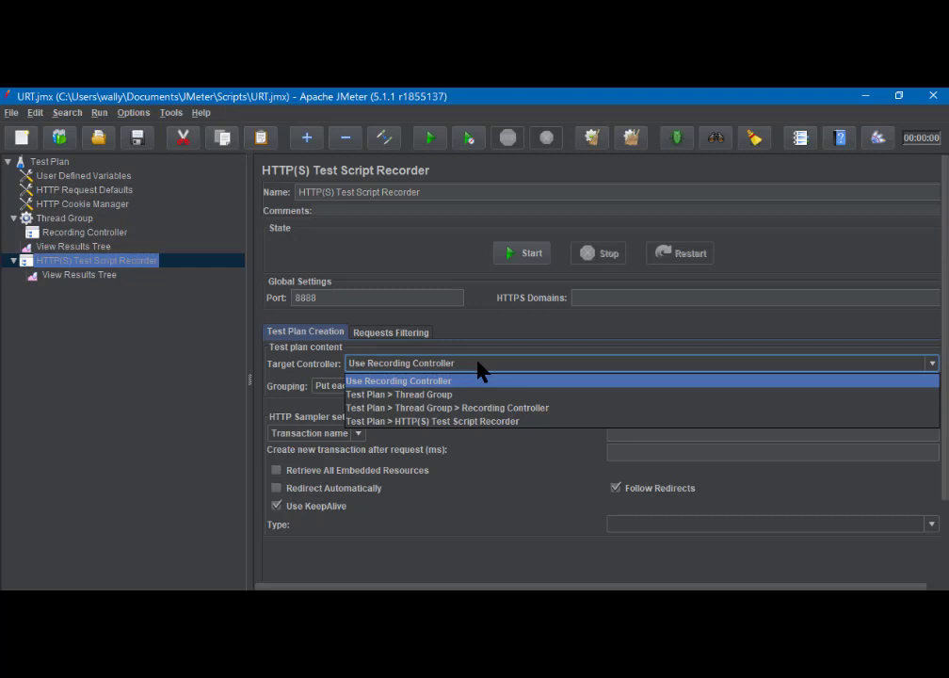
{"action": "left_click", "coordinate": [488, 415]}
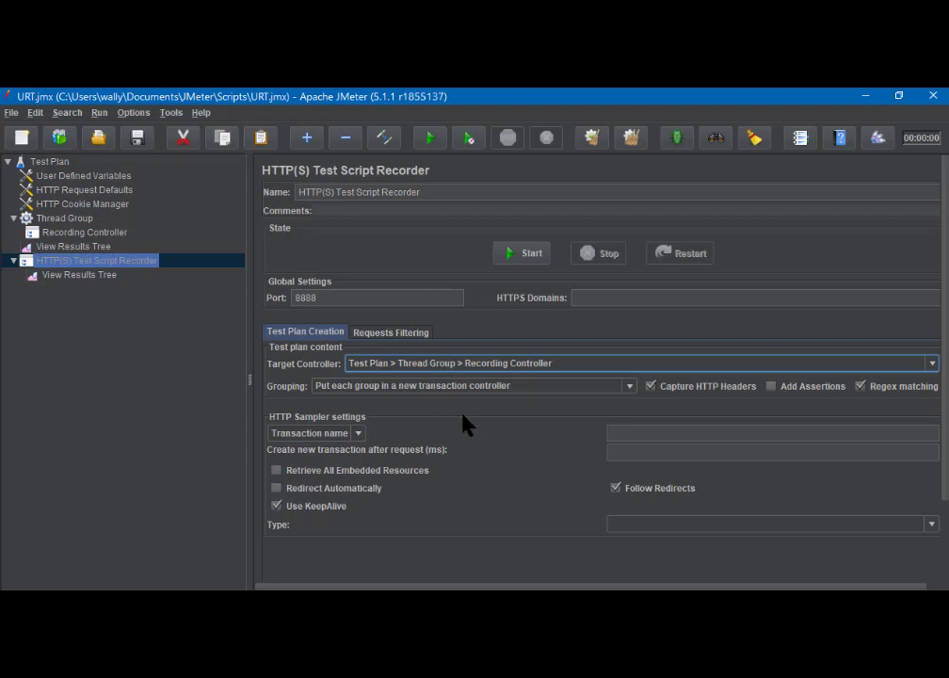
- Review the recorder's URL patterns to exclude in the request filtering settings and add the suggested excludes
{"action": "left_click", "coordinate": [385, 335]}
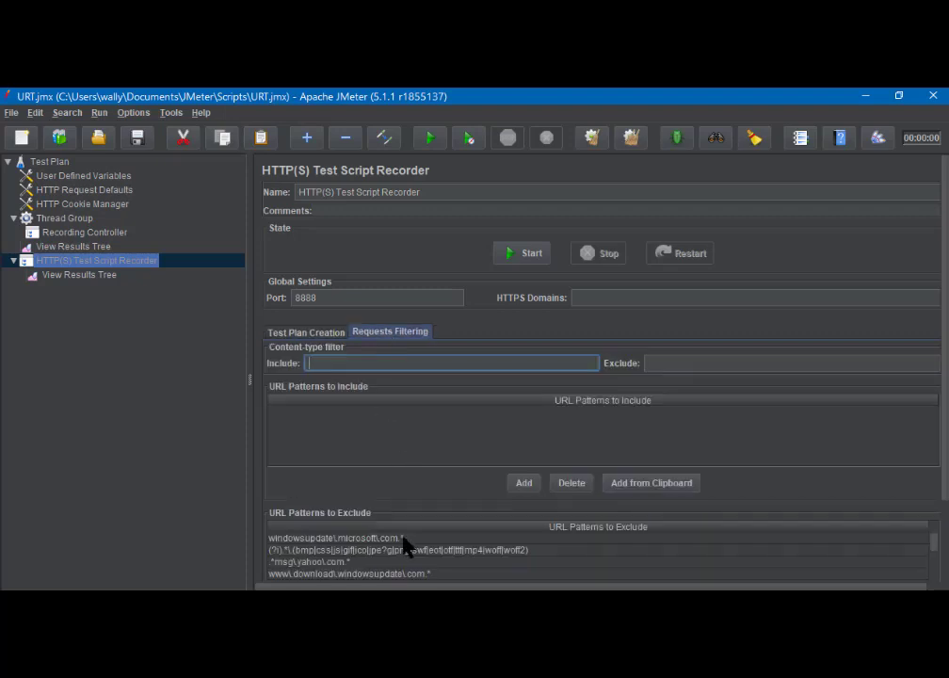
{"action": "scroll", "coordinate": [555, 557], "scroll_direction": "down", "scroll_amount": 2}
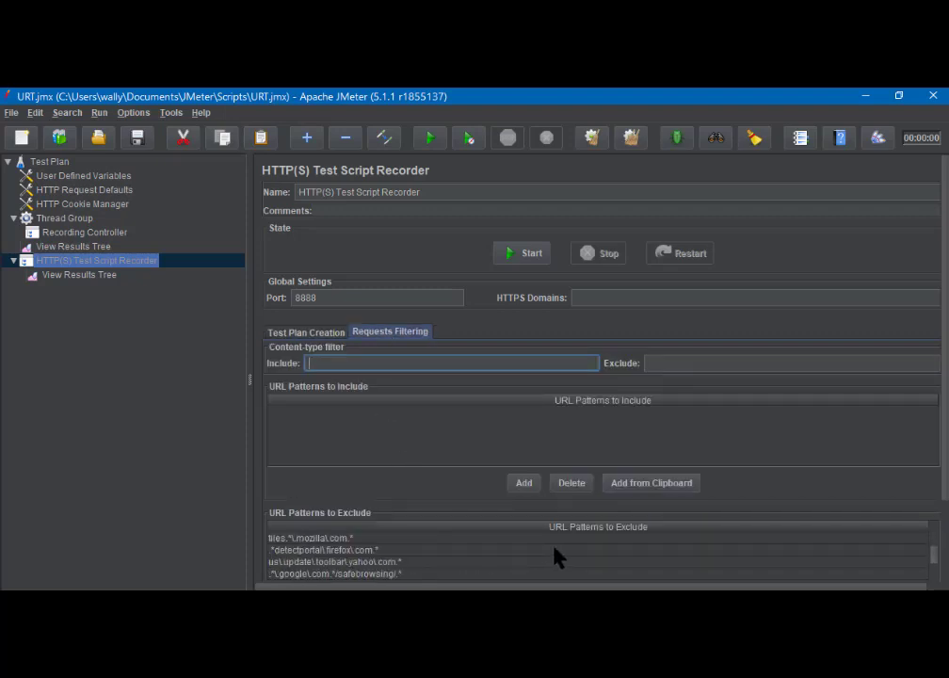
{"action": "scroll", "coordinate": [556, 558], "scroll_direction": "up", "scroll_amount": 2}
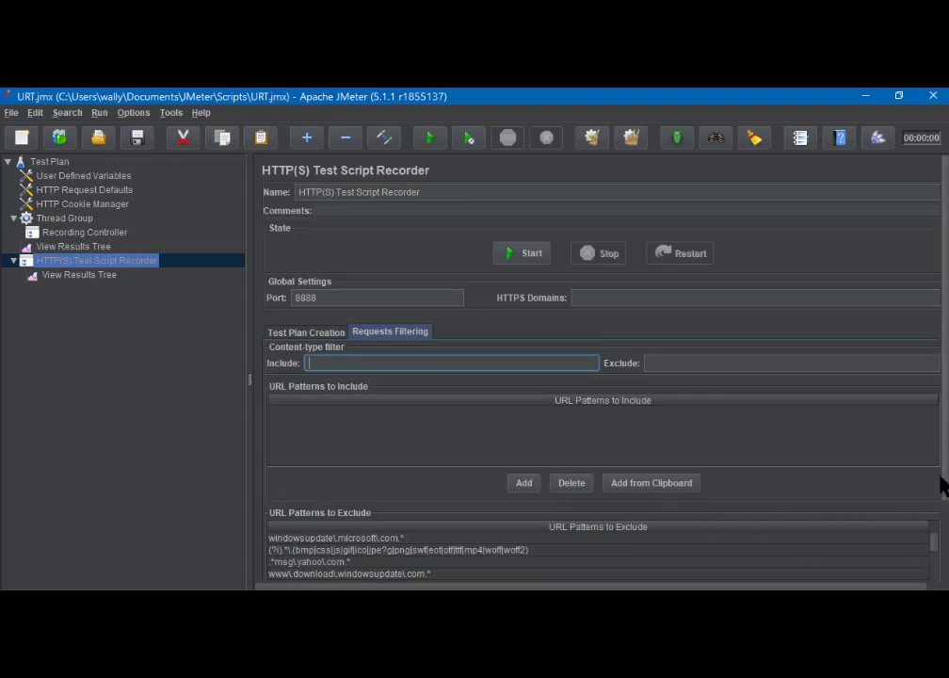
{"action": "scroll", "coordinate": [946, 482], "scroll_direction": "down", "scroll_amount": 3}
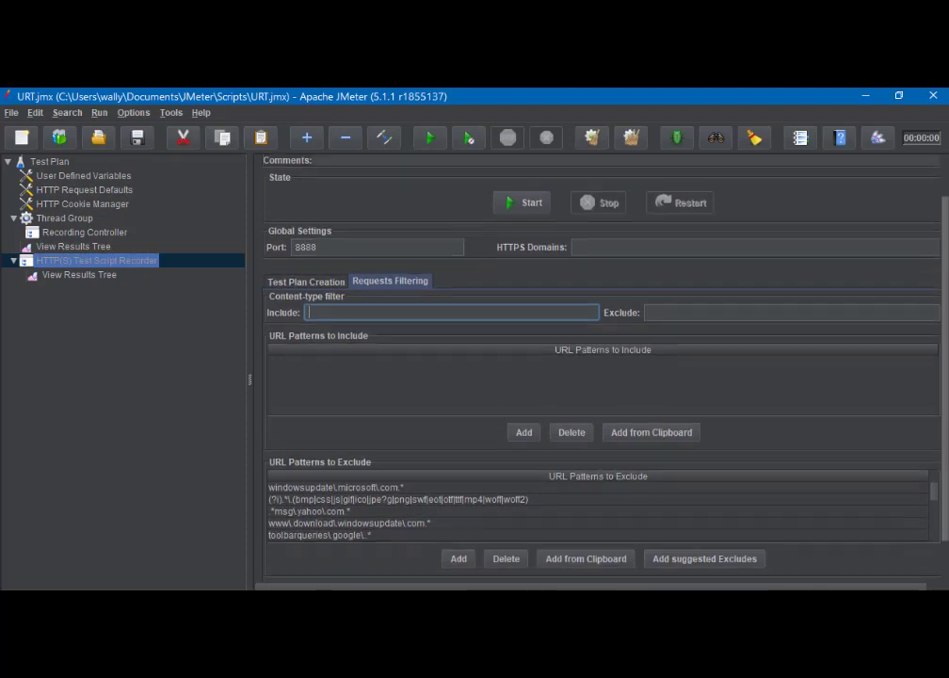
{"action": "left_click", "coordinate": [699, 546]}
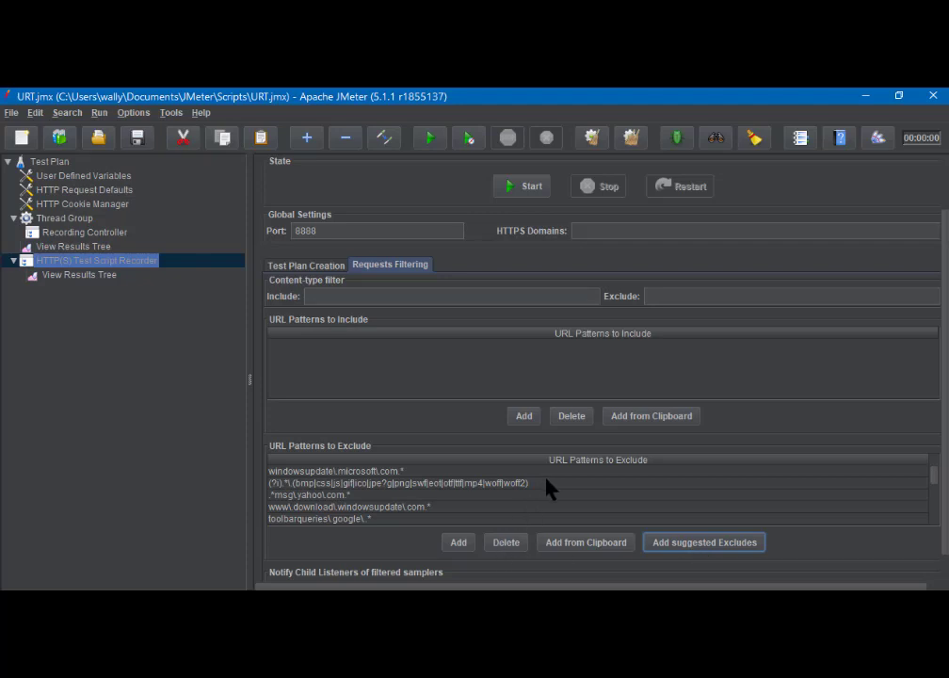
- Review the suggested URL patterns to exclude in the HTTP(S) Test Script Recorder's request filtering list
{"action": "scroll", "coordinate": [550, 490], "scroll_direction": "down", "scroll_amount": 5}
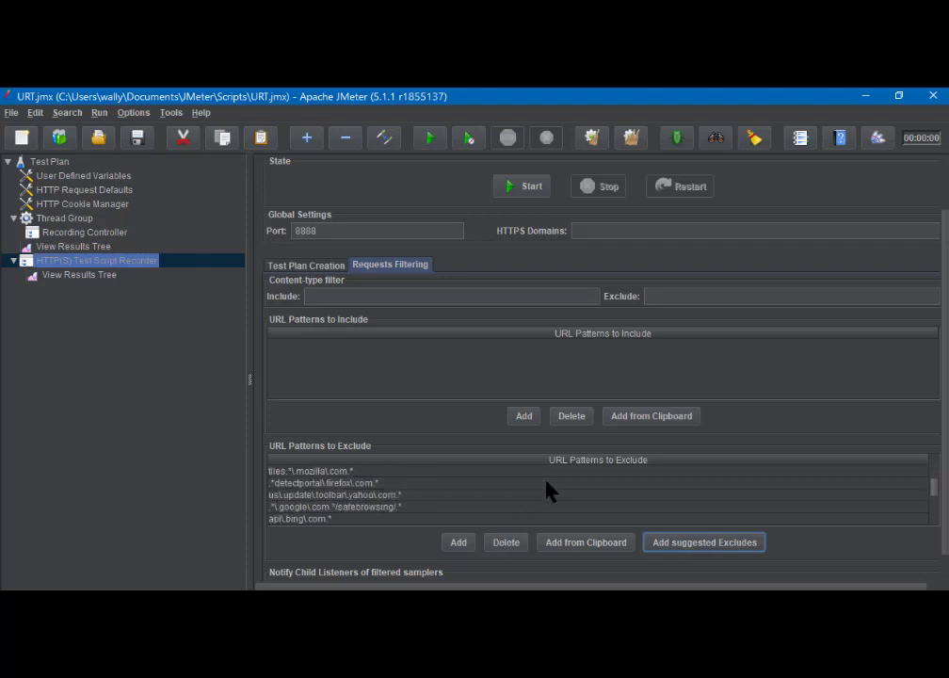
{"action": "scroll", "coordinate": [548, 490], "scroll_direction": "down", "scroll_amount": 1}
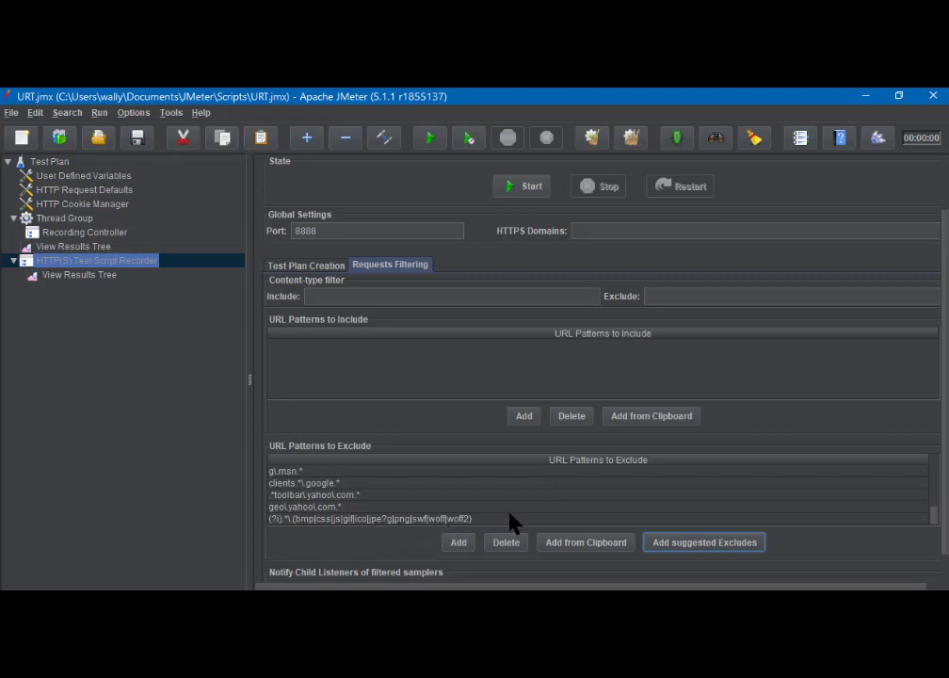
{"action": "scroll", "coordinate": [509, 521], "scroll_direction": "up", "scroll_amount": 3}
{"action": "scroll", "coordinate": [508, 521], "scroll_direction": "up", "scroll_amount": 6}
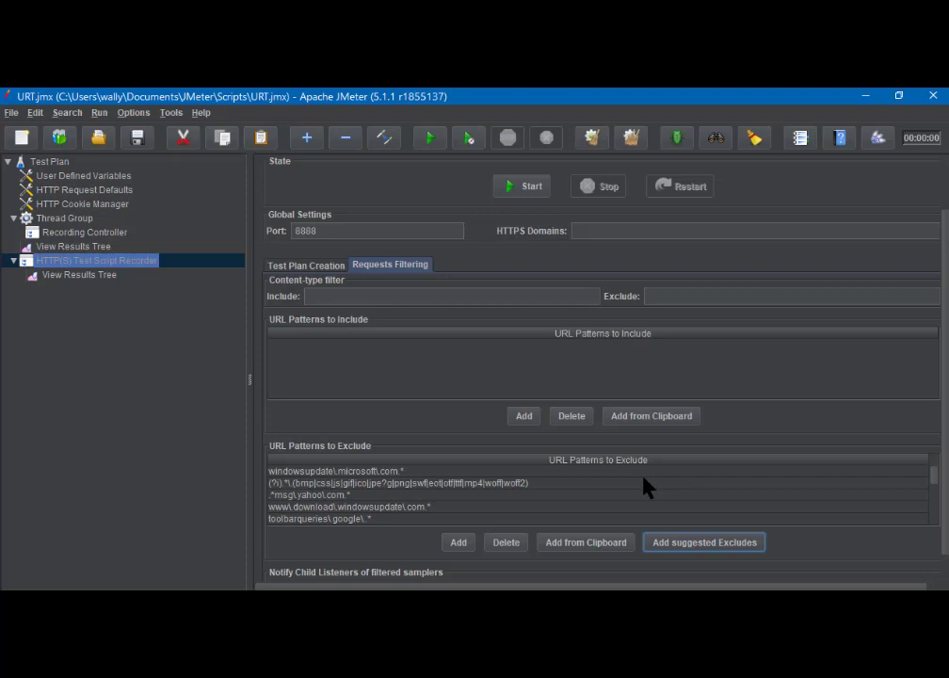
{"action": "scroll", "coordinate": [644, 485], "scroll_direction": "down", "scroll_amount": 2}
{"action": "scroll", "coordinate": [644, 485], "scroll_direction": "up", "scroll_amount": 2}
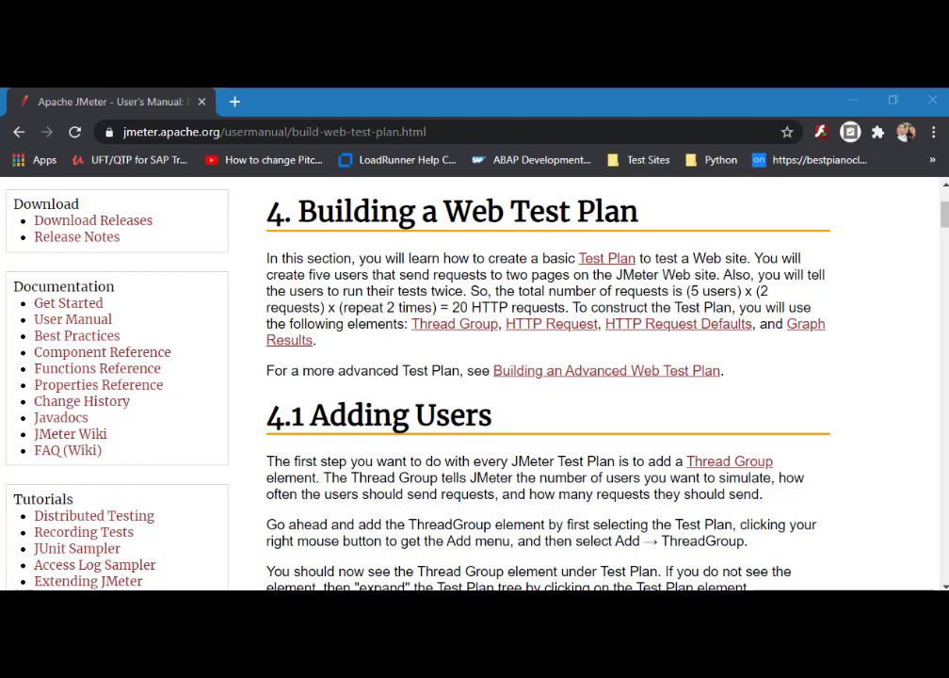
- Switch back to JMeter, create a test plan from the Building a Web Test Plan template and expand its whole tree
{"action": "key", "text": "alt+Tab"}
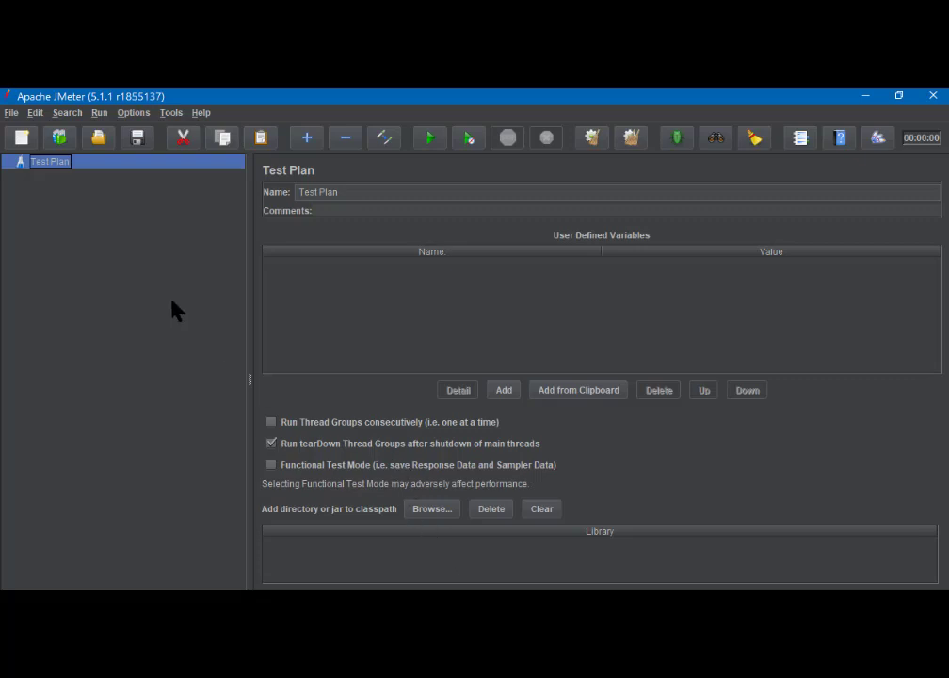
{"action": "left_click", "coordinate": [60, 138]}
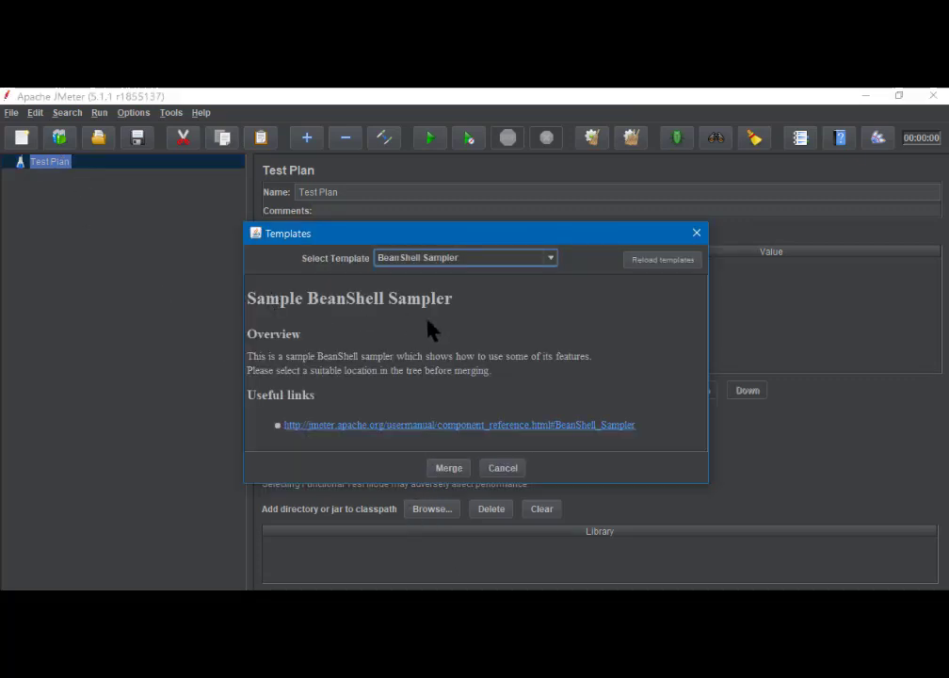
{"action": "left_click", "coordinate": [552, 261]}
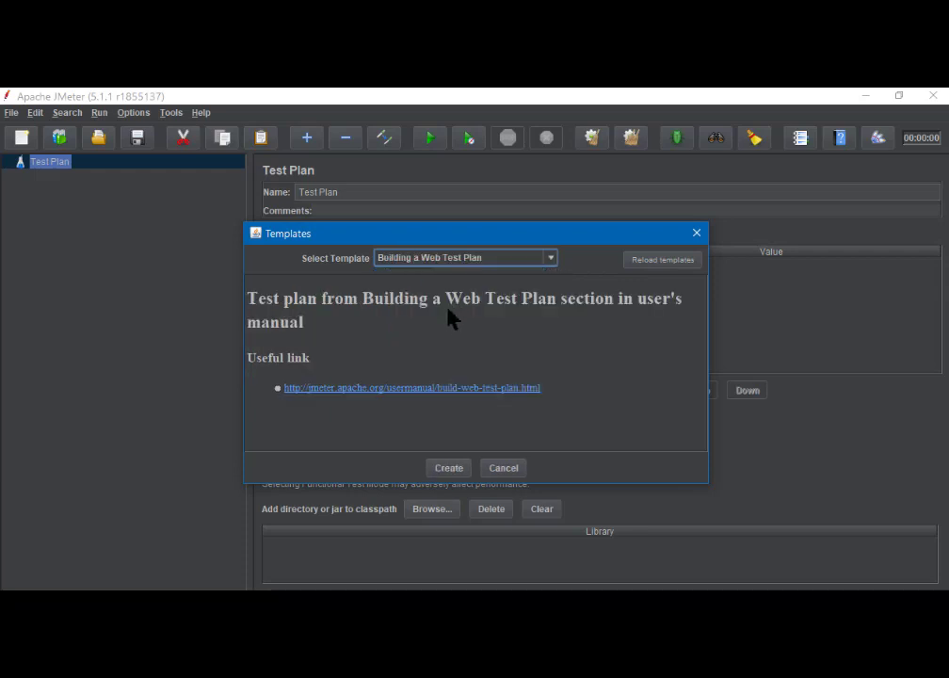
{"action": "left_click", "coordinate": [448, 468]}
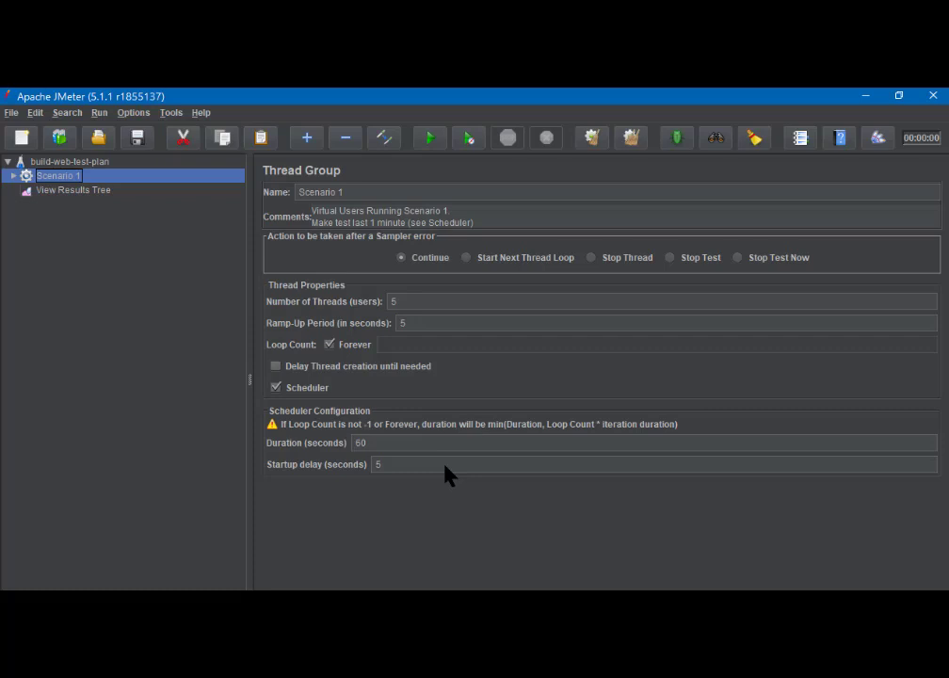
{"action": "left_click", "coordinate": [13, 176]}
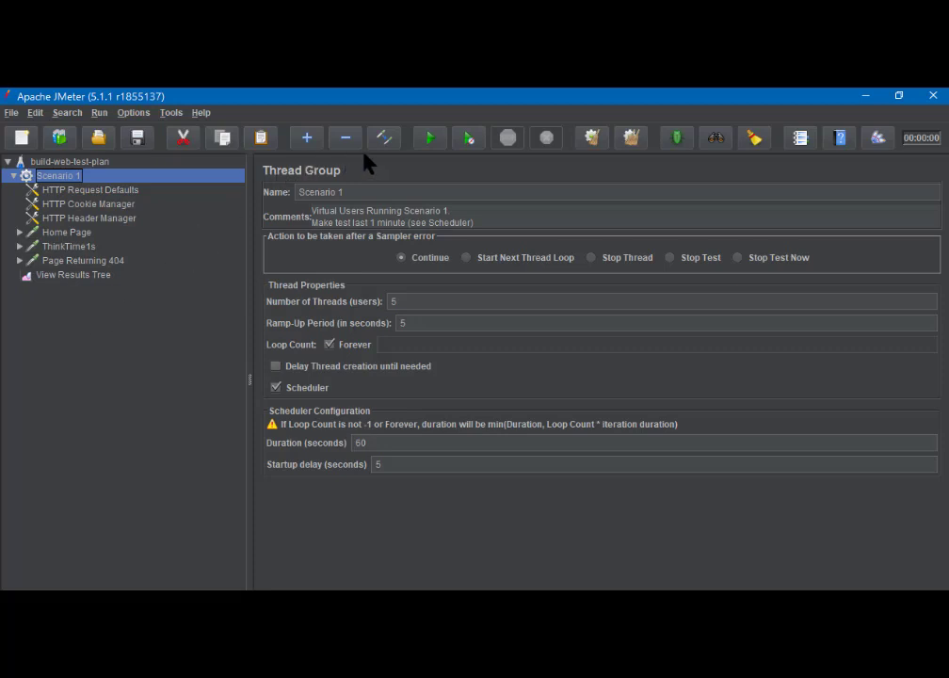
{"action": "left_click", "coordinate": [307, 139]}
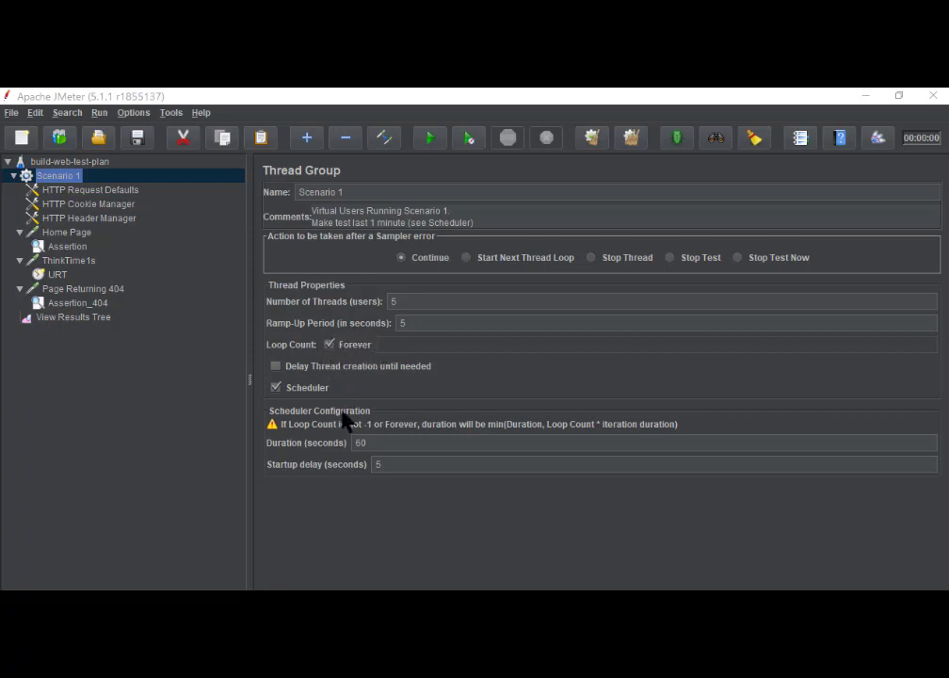
- Set the scheduler duration of the Scenario 1 thread group to 30 seconds
{"action": "left_click", "coordinate": [365, 444]}
{"action": "key", "text": "BackSpace"}
{"action": "key", "text": "BackSpace"}
{"action": "type", "text": "60"}
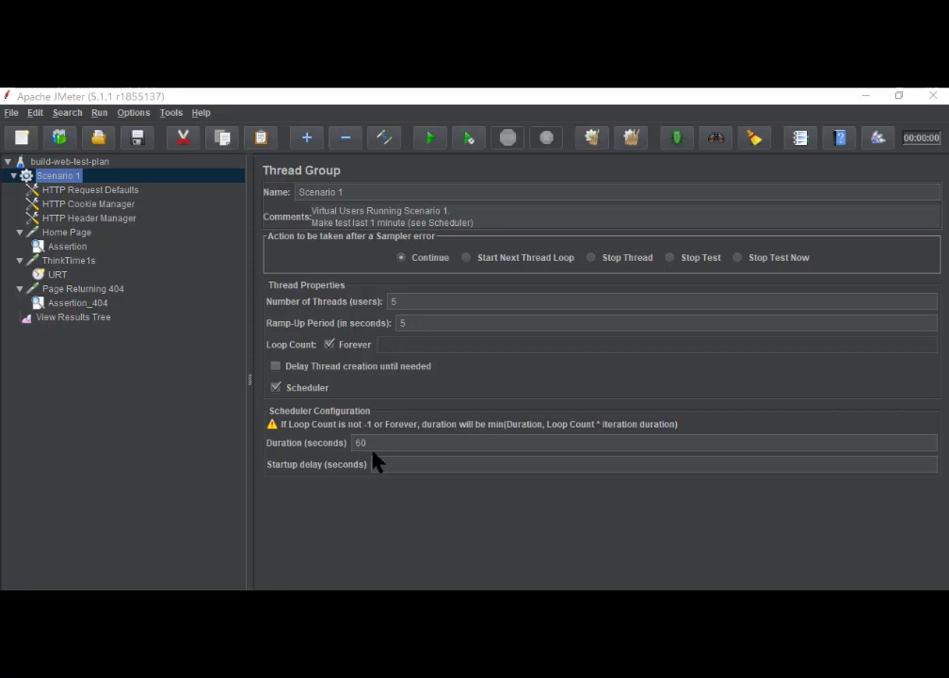
{"action": "left_click", "coordinate": [373, 444]}
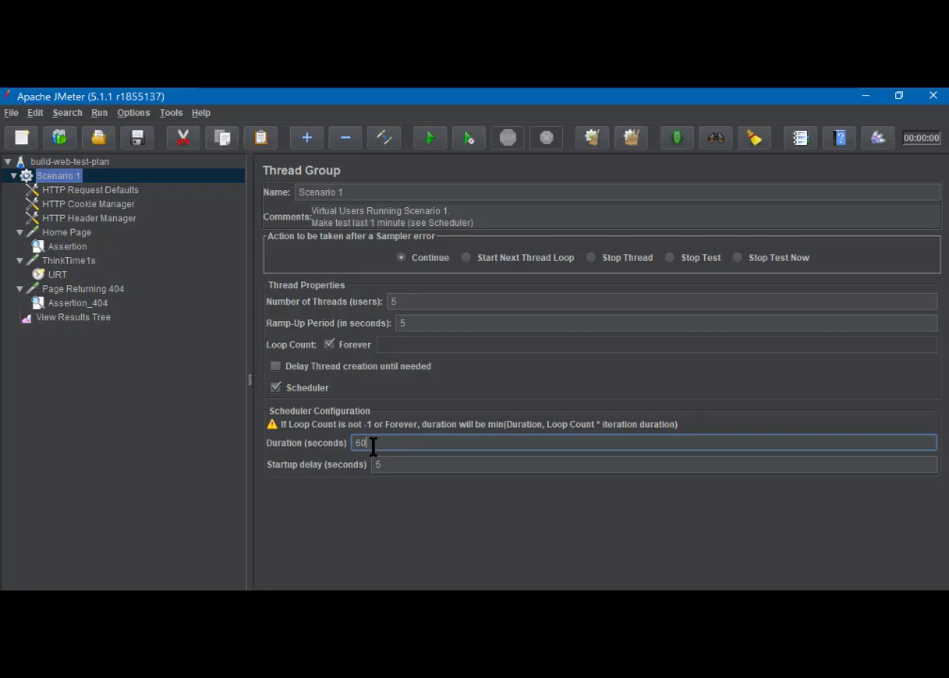
{"action": "key", "text": "BackSpace"}
{"action": "key", "text": "BackSpace"}
{"action": "type", "text": "30"}
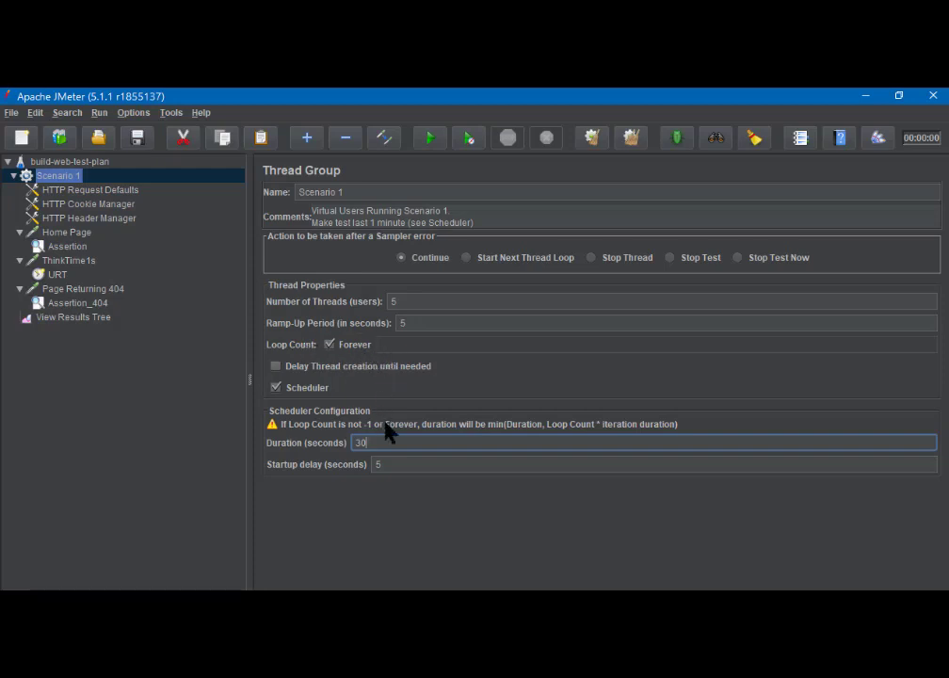
{"action": "left_click", "coordinate": [379, 464]}
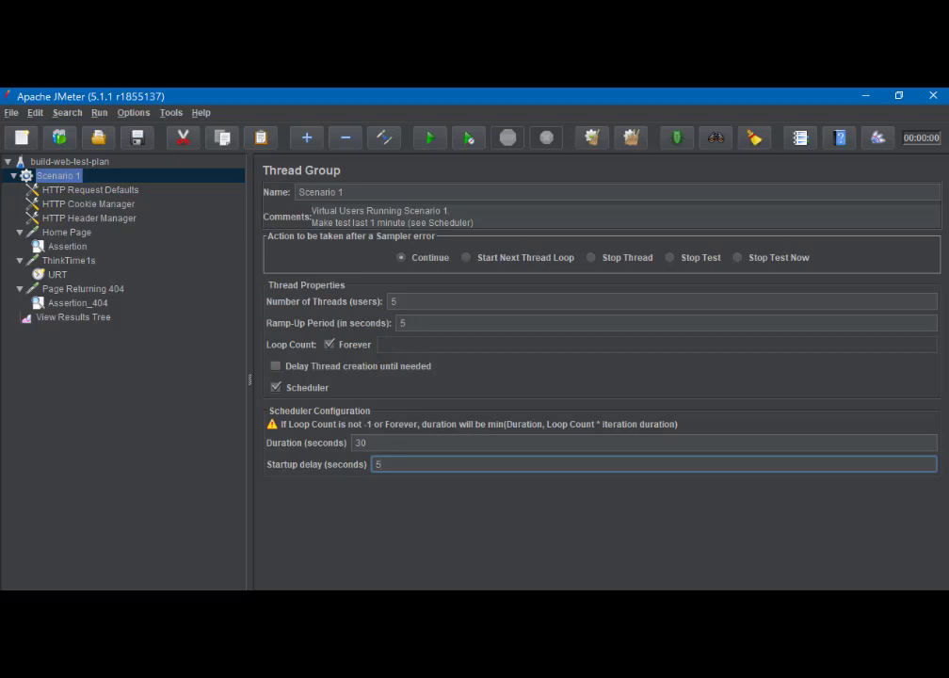
- Examine Scenario 1's HTTP configuration elements, samplers, URT timer and assertions, plus the plan's View Results Tree listener
{"action": "left_click", "coordinate": [80, 208]}
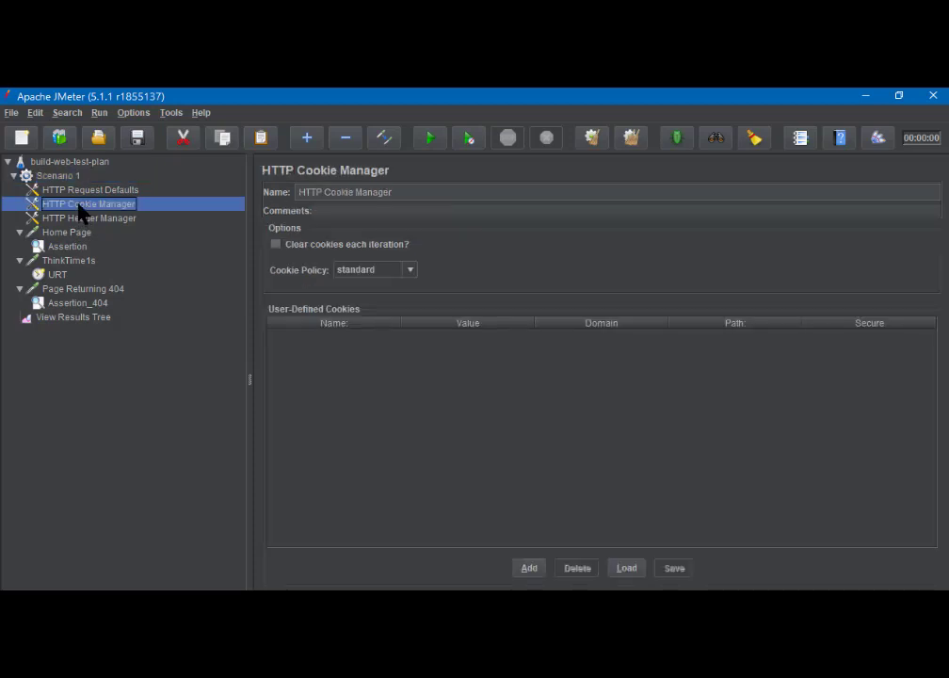
{"action": "left_click", "coordinate": [81, 220]}
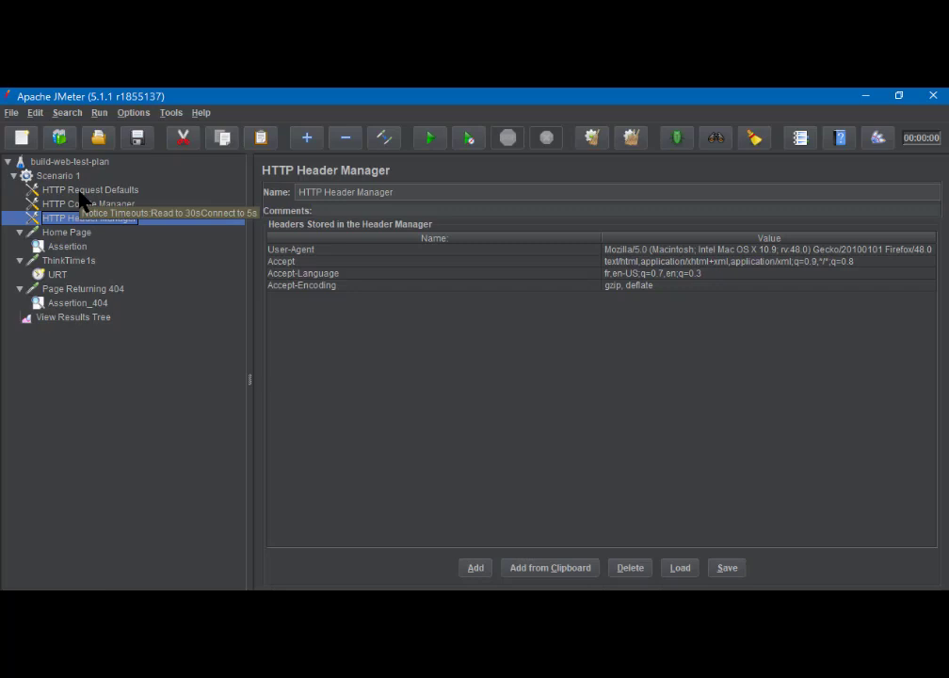
{"action": "left_click", "coordinate": [83, 195]}
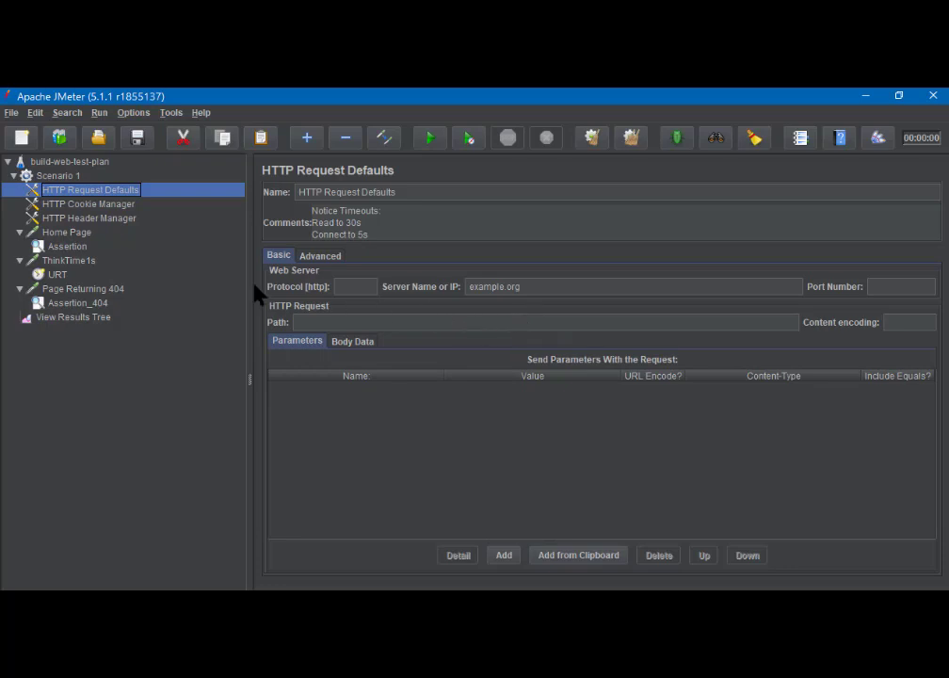
{"action": "left_click", "coordinate": [52, 234]}
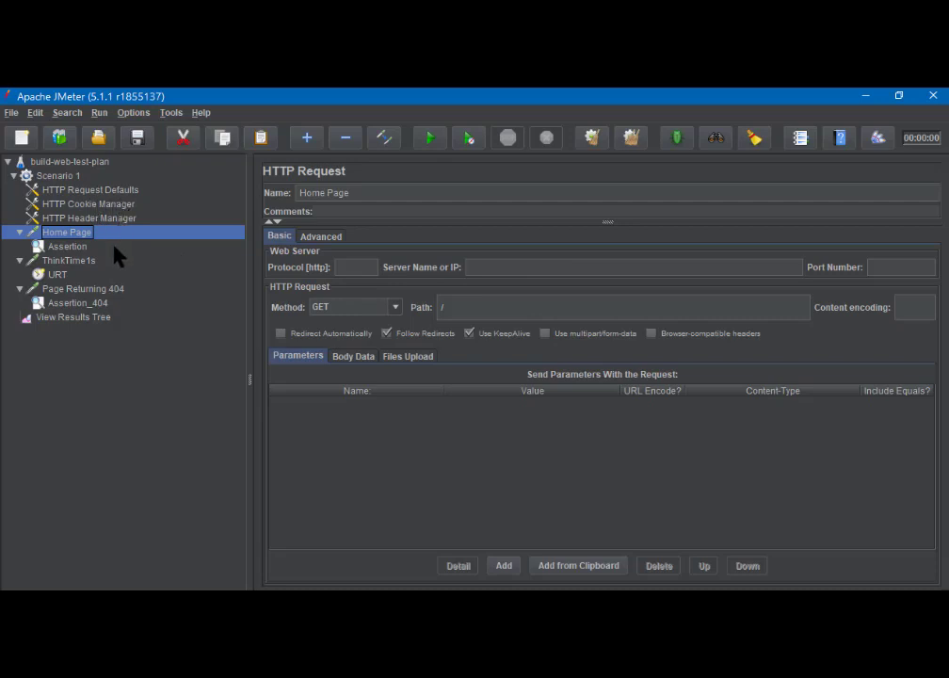
{"action": "left_click", "coordinate": [75, 246]}
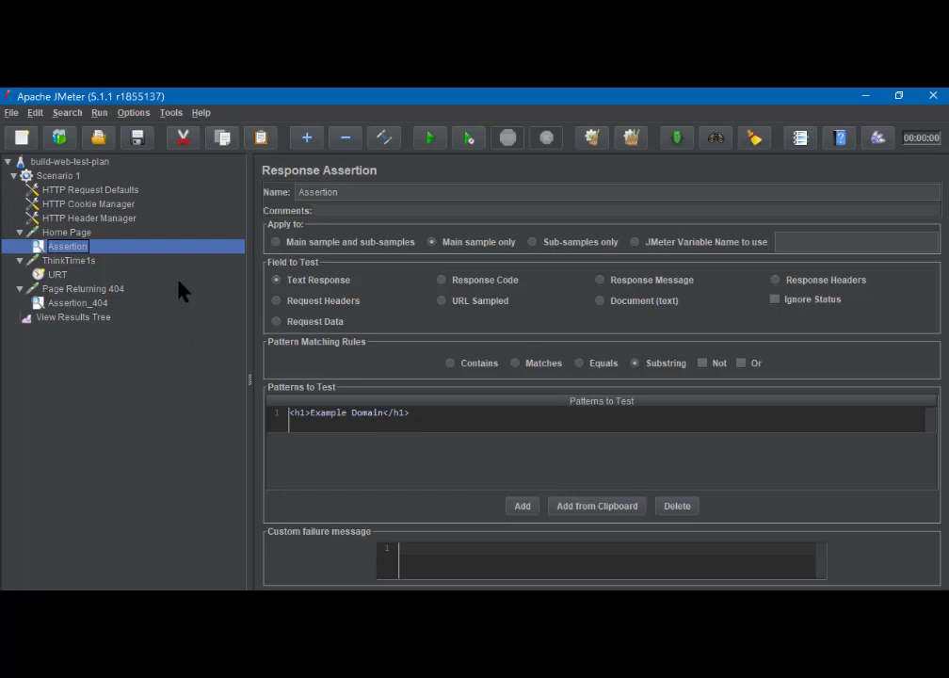
{"action": "left_click", "coordinate": [71, 261]}
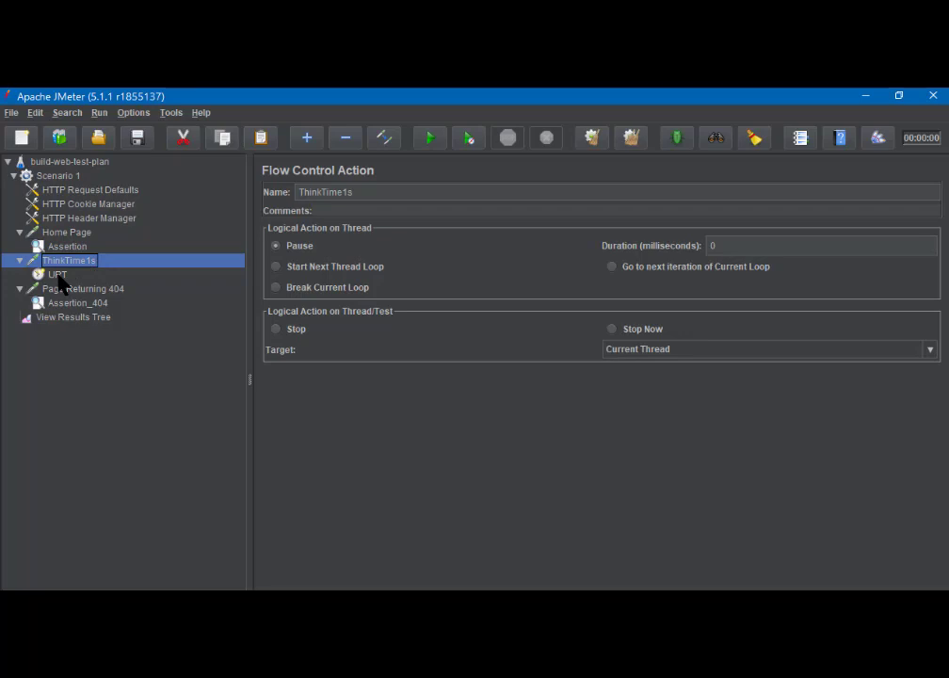
{"action": "left_click", "coordinate": [58, 277]}
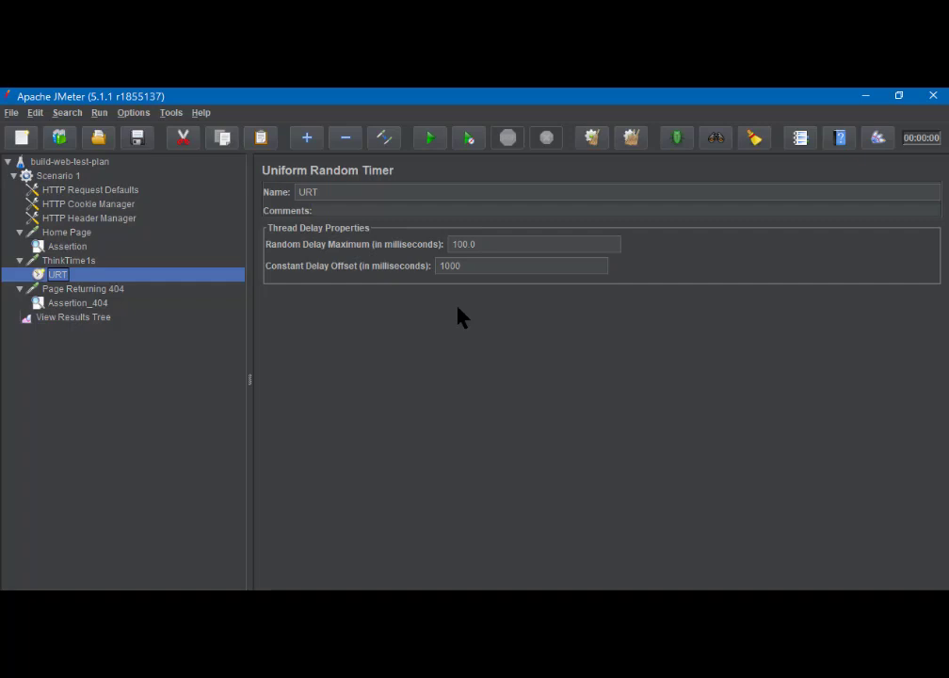
{"action": "left_click", "coordinate": [56, 290]}
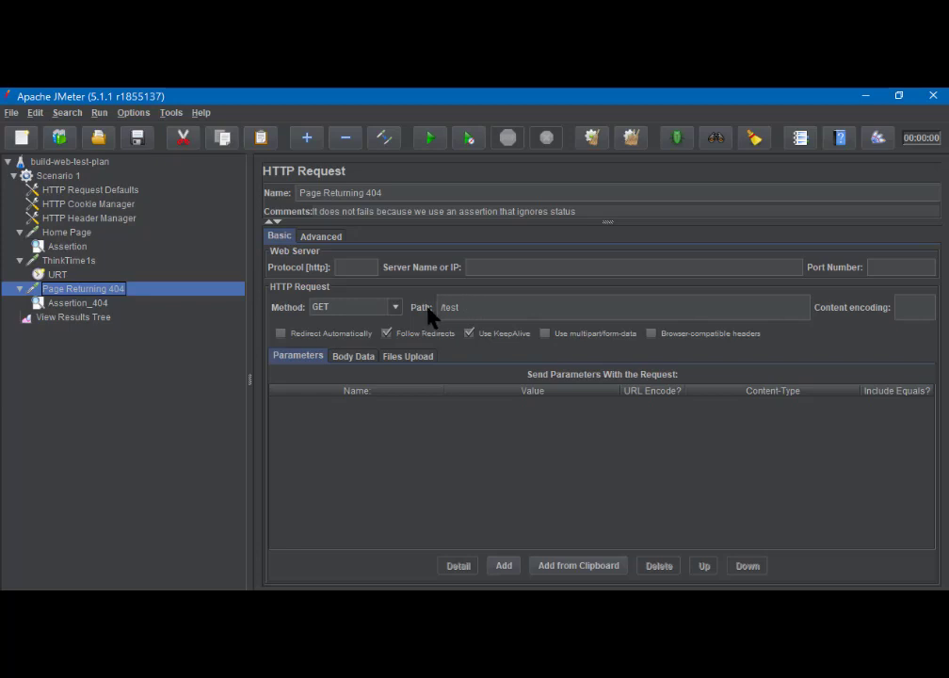
{"action": "left_click", "coordinate": [72, 303]}
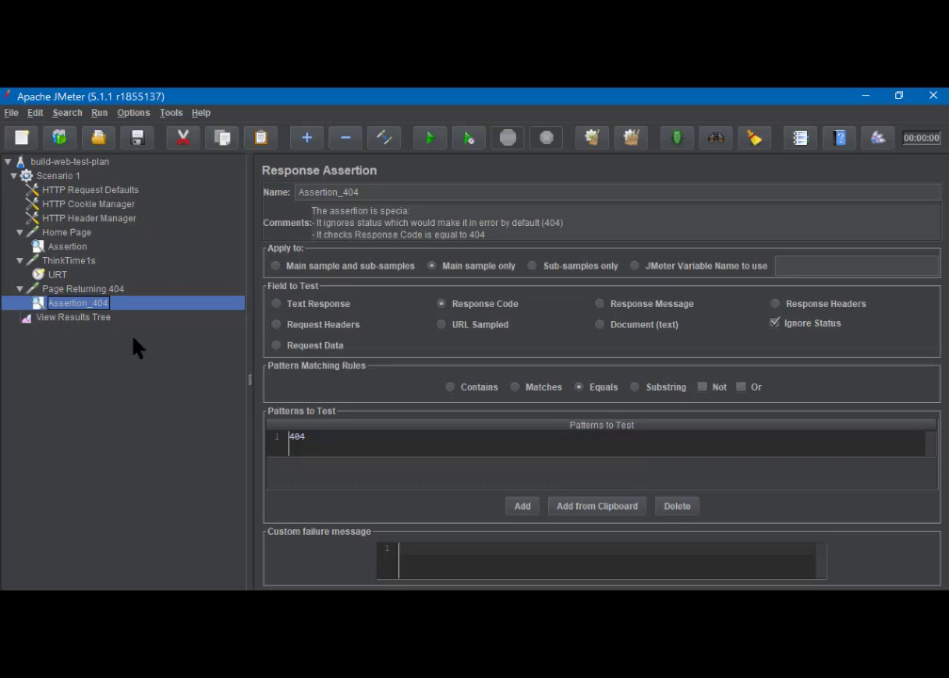
{"action": "left_click", "coordinate": [110, 303]}
{"action": "left_click", "coordinate": [74, 318]}
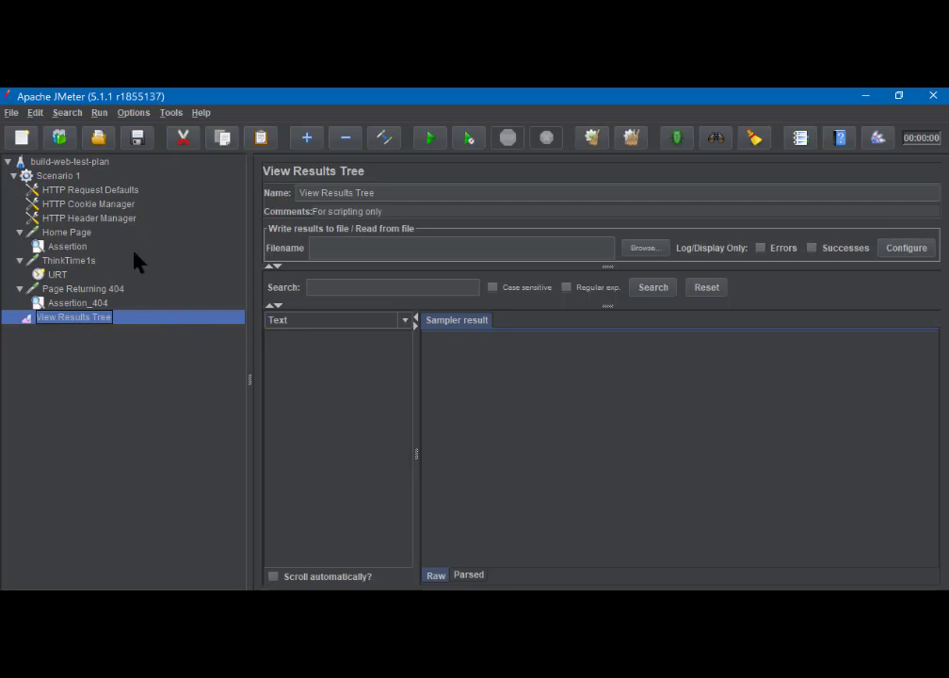
- Save the test plan as build-web-test-plan.jmx in the templates folder, overwriting the existing file
{"action": "left_click", "coordinate": [138, 139]}
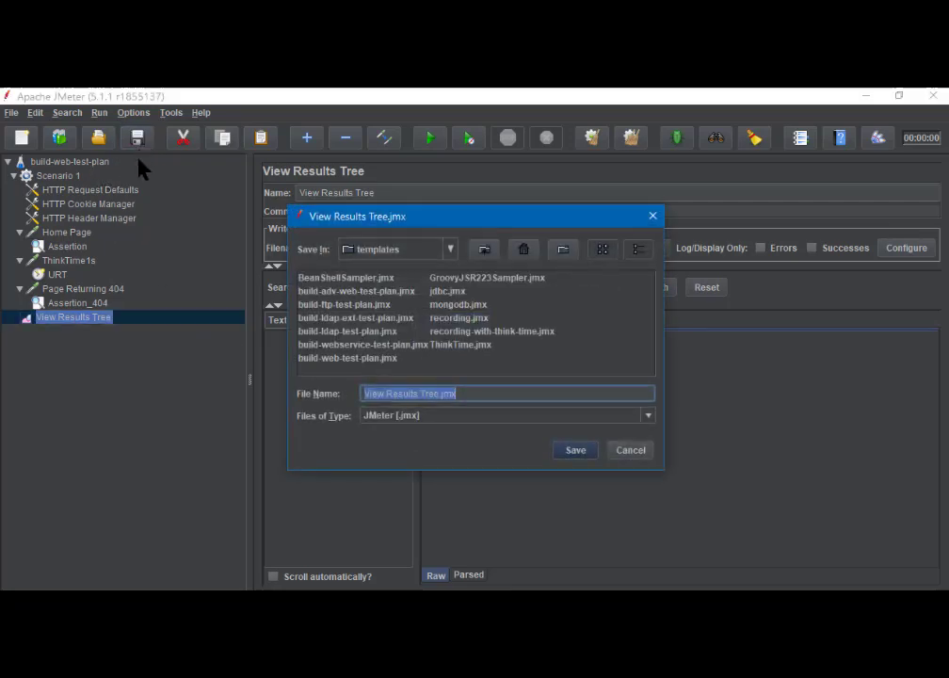
{"action": "left_click", "coordinate": [361, 360]}
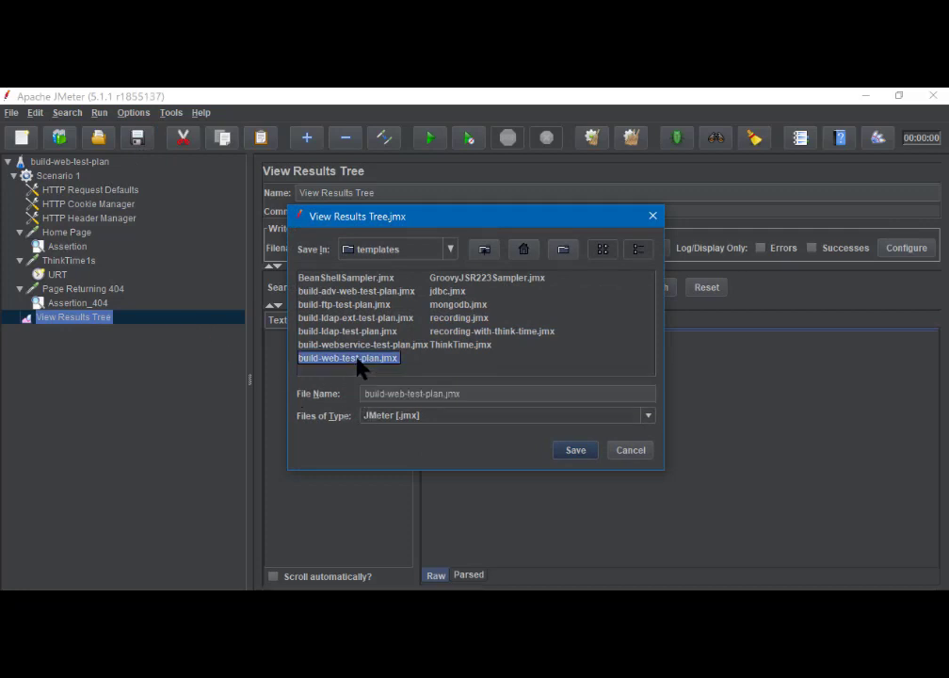
{"action": "left_click", "coordinate": [578, 454]}
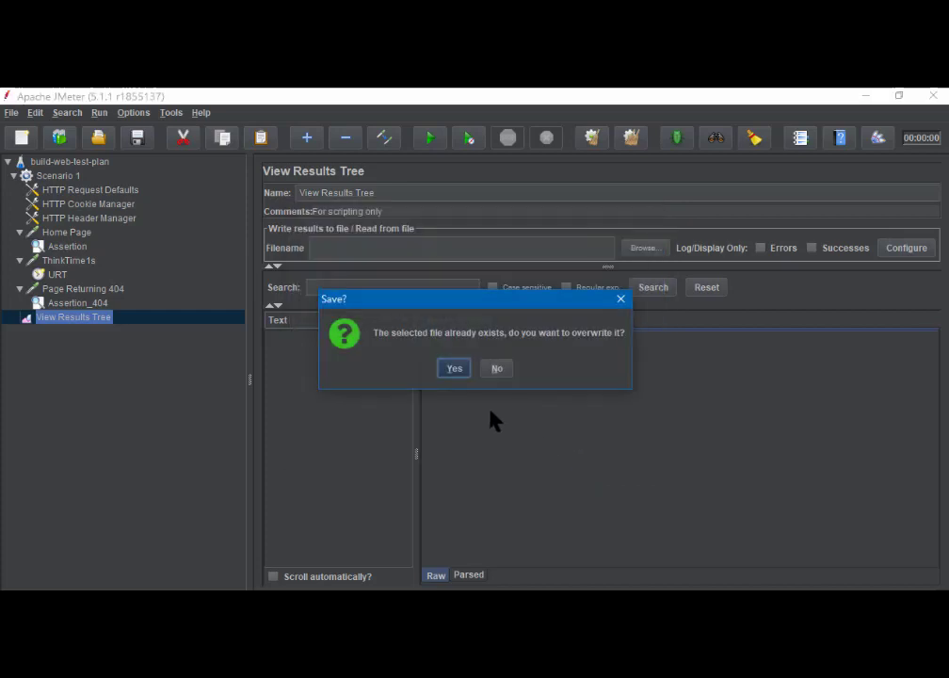
{"action": "left_click", "coordinate": [454, 369]}
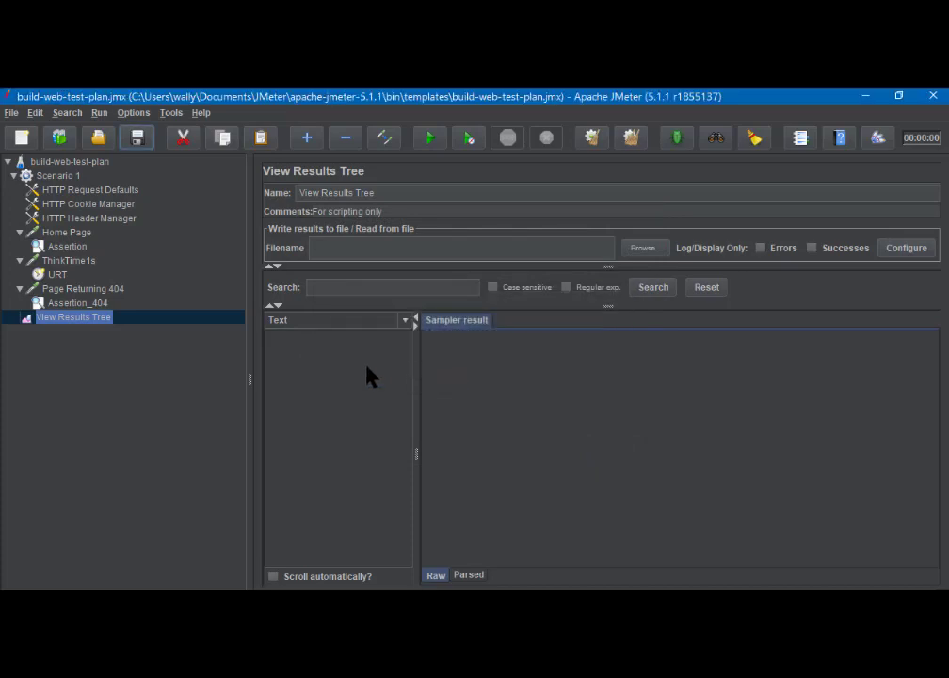
- Run the test plan, check Scenario 1's scheduler settings during the run and return to the View Results Tree
{"action": "left_click", "coordinate": [432, 141]}
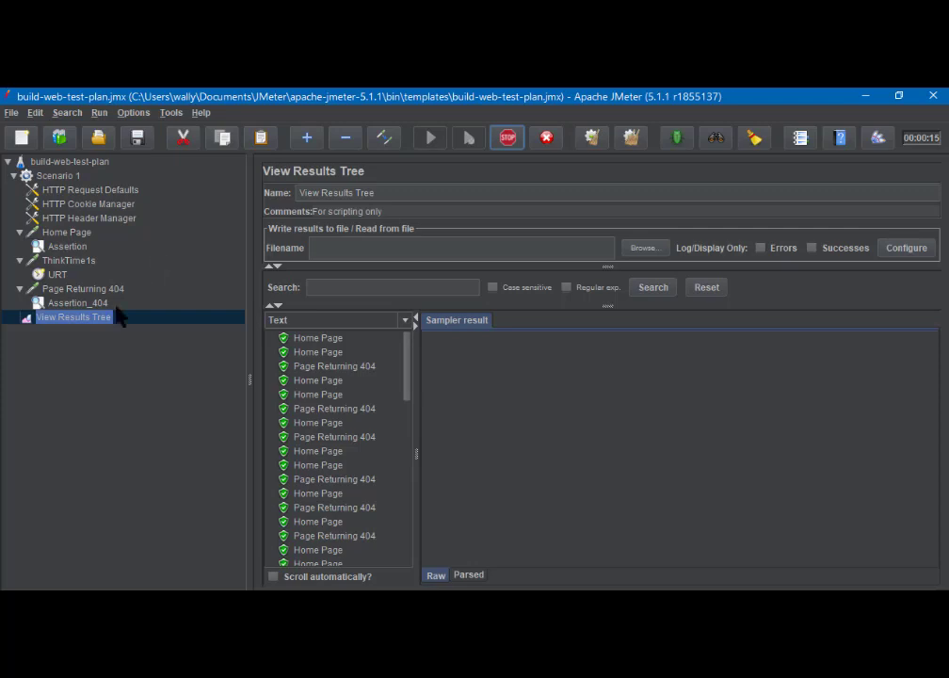
{"action": "left_click", "coordinate": [64, 181]}
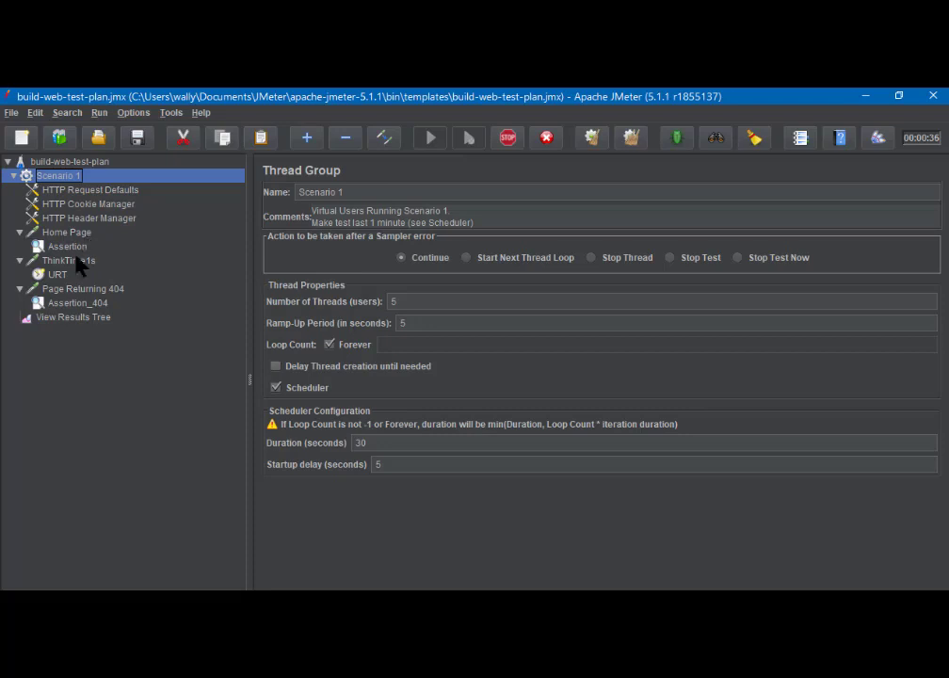
{"action": "left_click", "coordinate": [66, 319]}
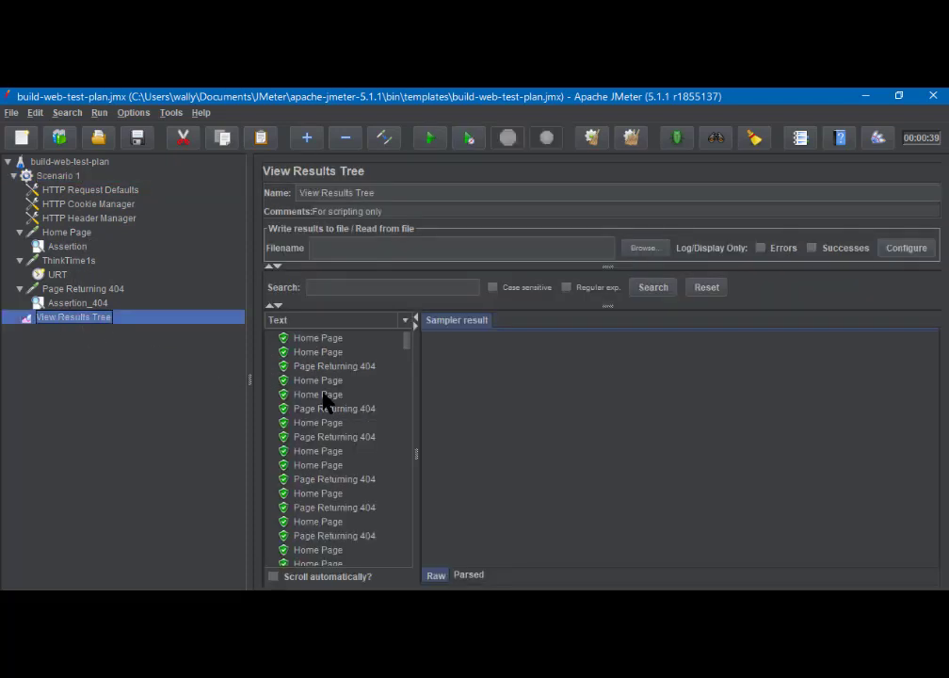
- Enable automatic scrolling in the View Results Tree and inspect the sampler result of the last Home Page sample
{"action": "left_click", "coordinate": [272, 576]}
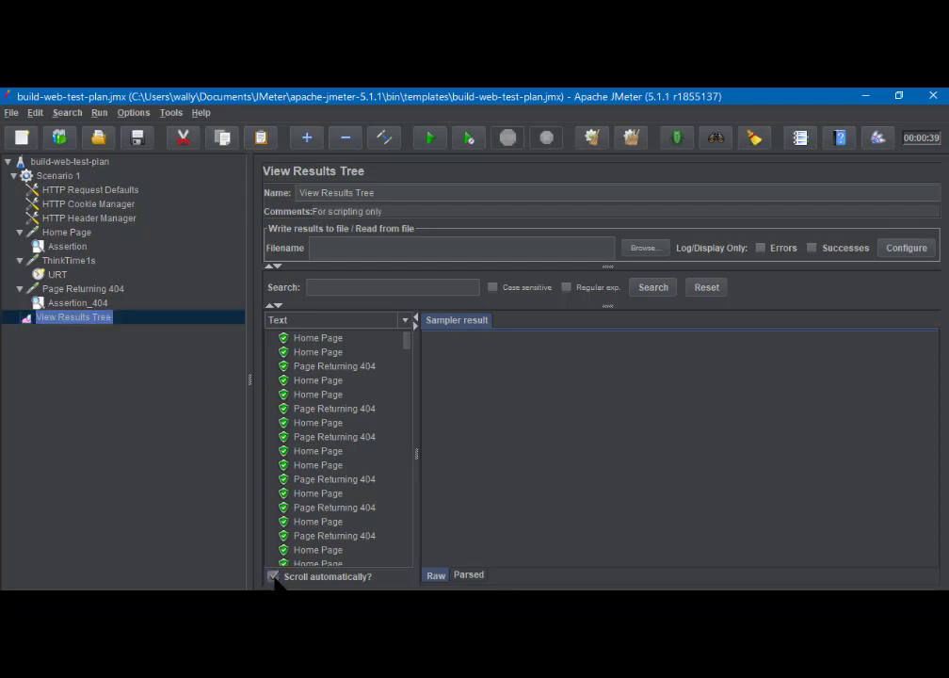
{"action": "scroll", "coordinate": [358, 504], "scroll_direction": "down", "scroll_amount": 5}
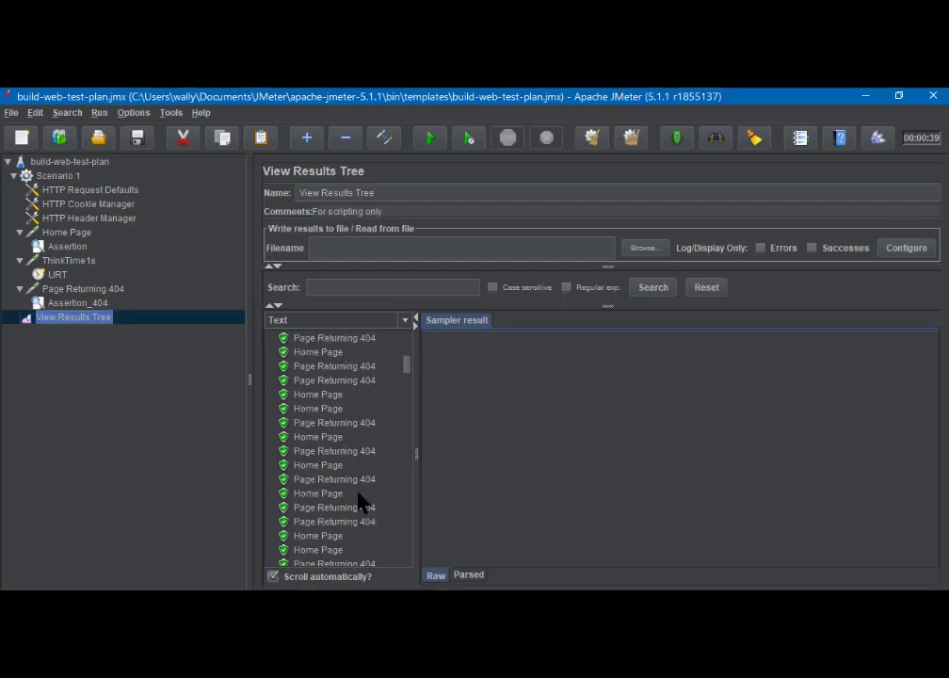
{"action": "scroll", "coordinate": [358, 504], "scroll_direction": "down", "scroll_amount": 8}
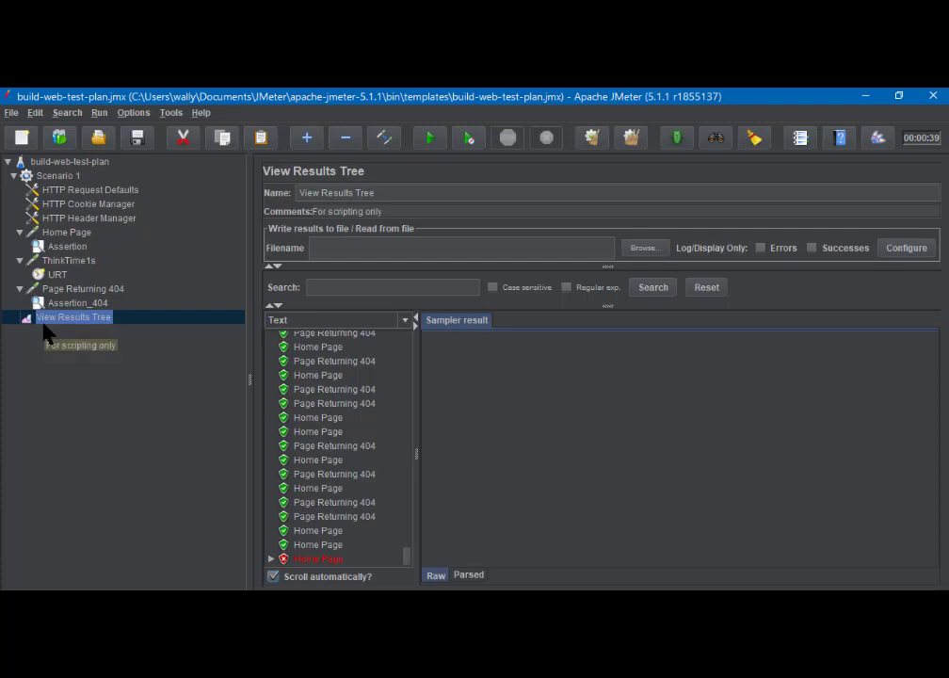
{"action": "left_click", "coordinate": [317, 561]}
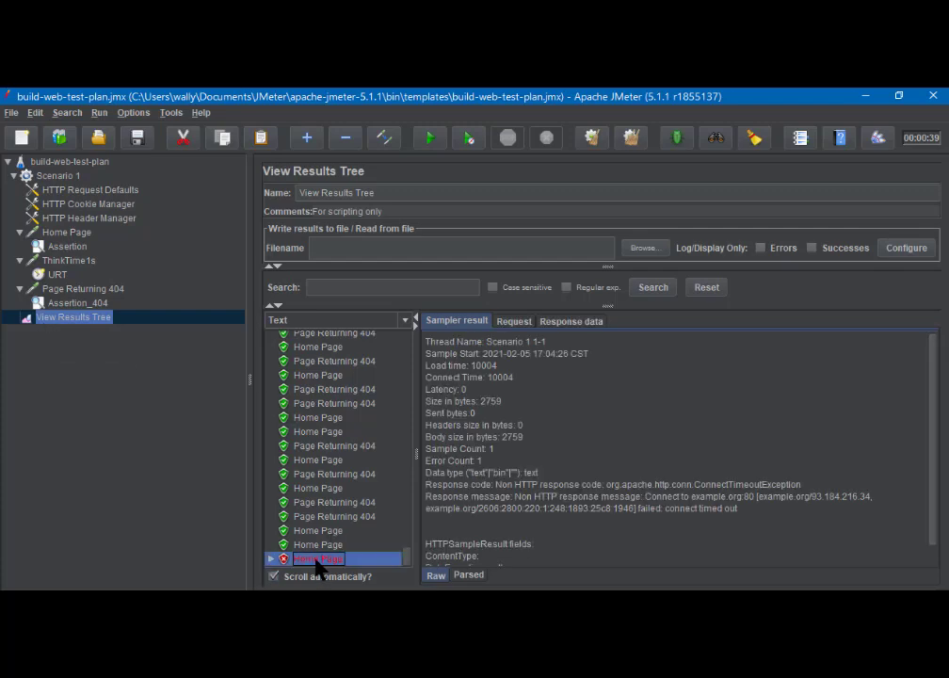
- Inspect the failed Home Page sample's request, response body, response headers and full sampler result
{"action": "left_click", "coordinate": [517, 323]}
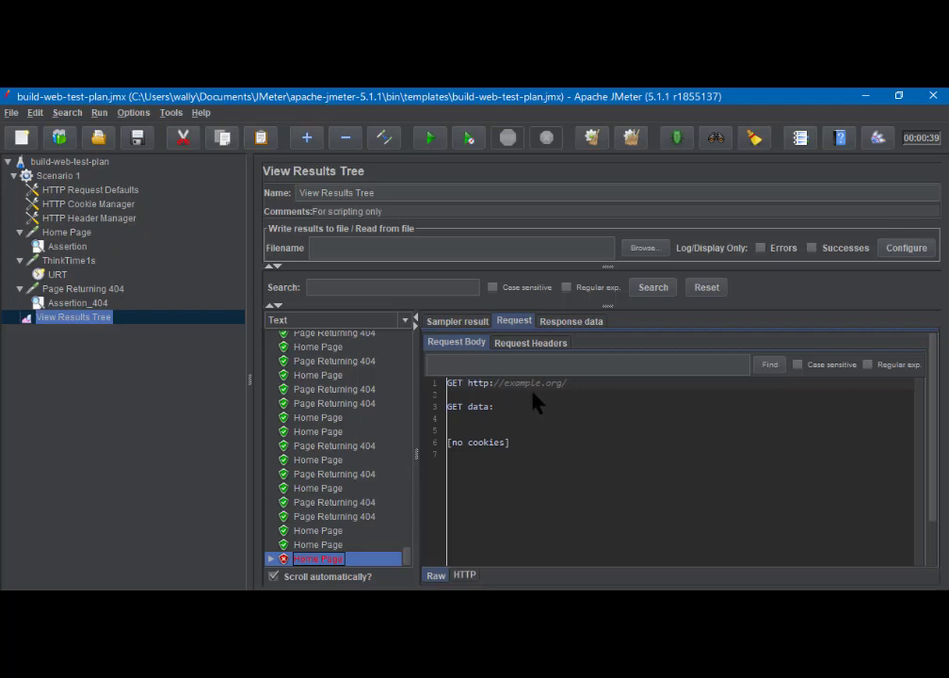
{"action": "left_click", "coordinate": [567, 322]}
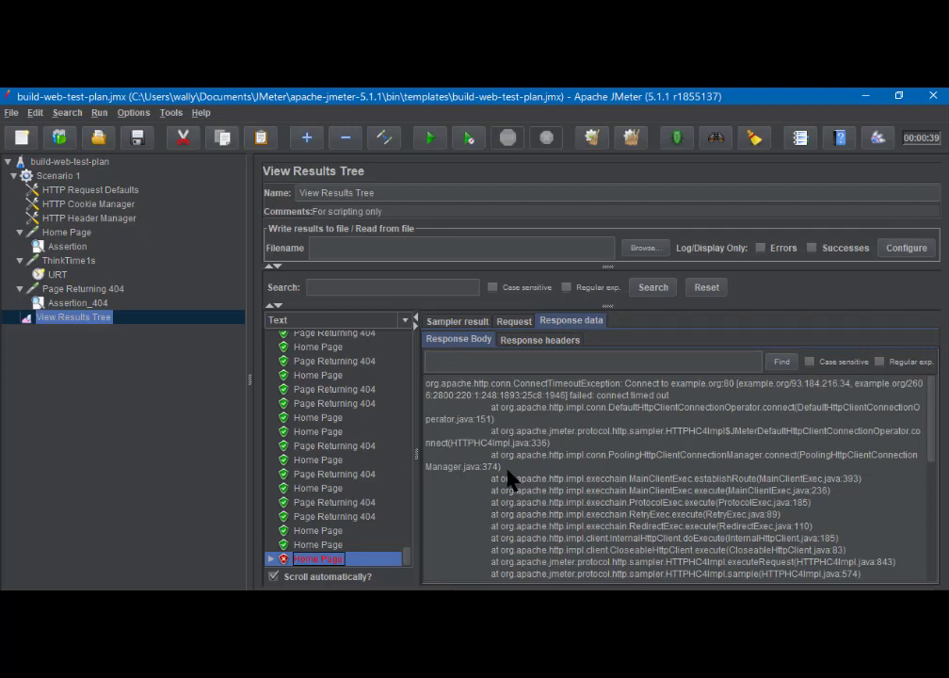
{"action": "left_click", "coordinate": [516, 346]}
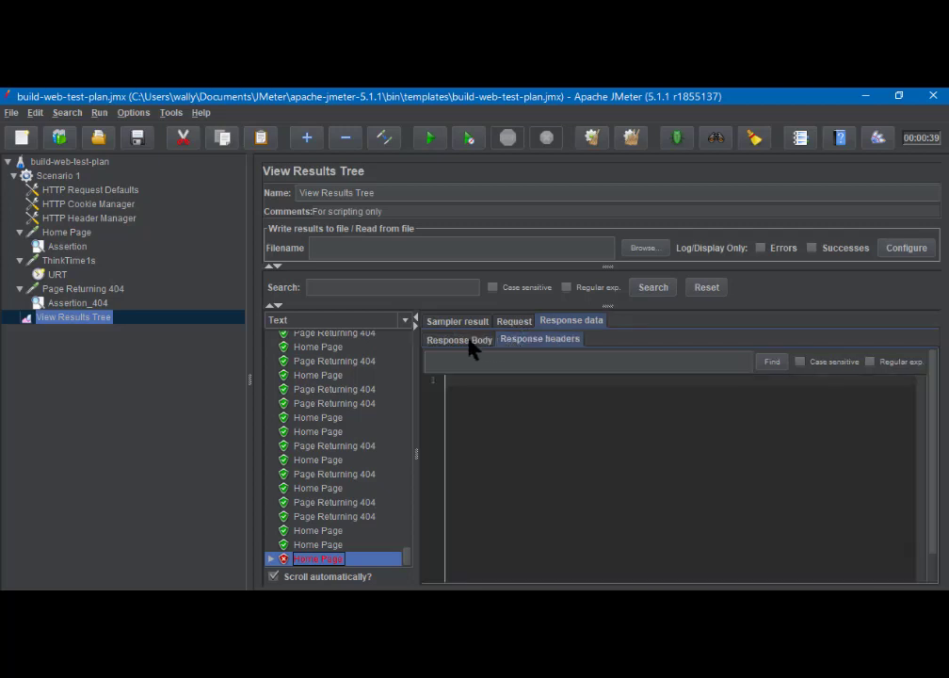
{"action": "left_click", "coordinate": [464, 327]}
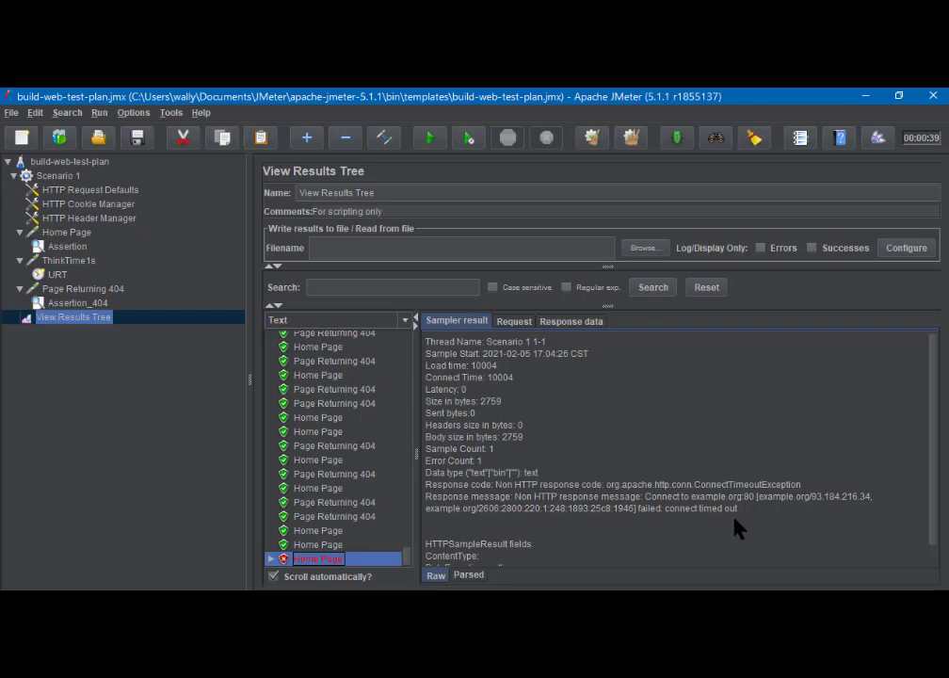
{"action": "scroll", "coordinate": [576, 541], "scroll_direction": "down", "scroll_amount": 1}
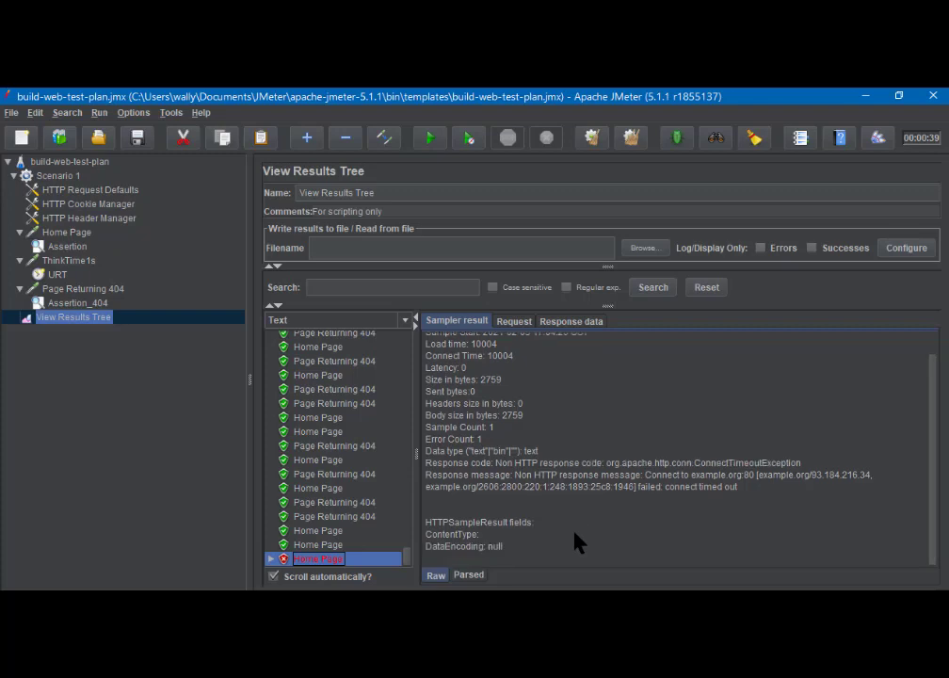
{"action": "scroll", "coordinate": [577, 542], "scroll_direction": "up", "scroll_amount": 1}
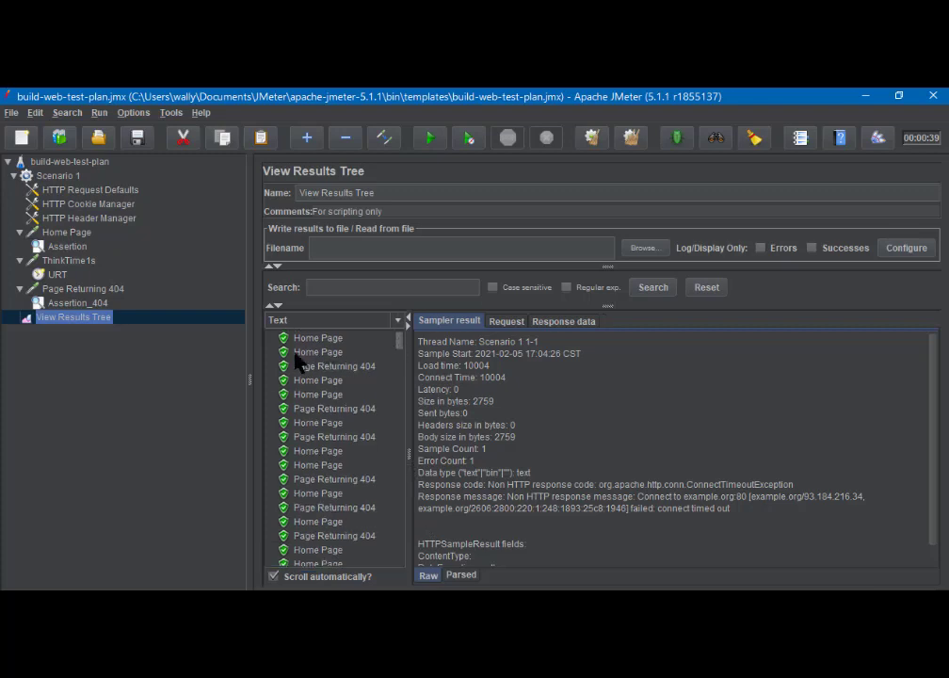
- Inspect the first Home Page sample's result, request headers and response data, plus the response headers of a Page Returning 404 sample
{"action": "left_click", "coordinate": [315, 339]}
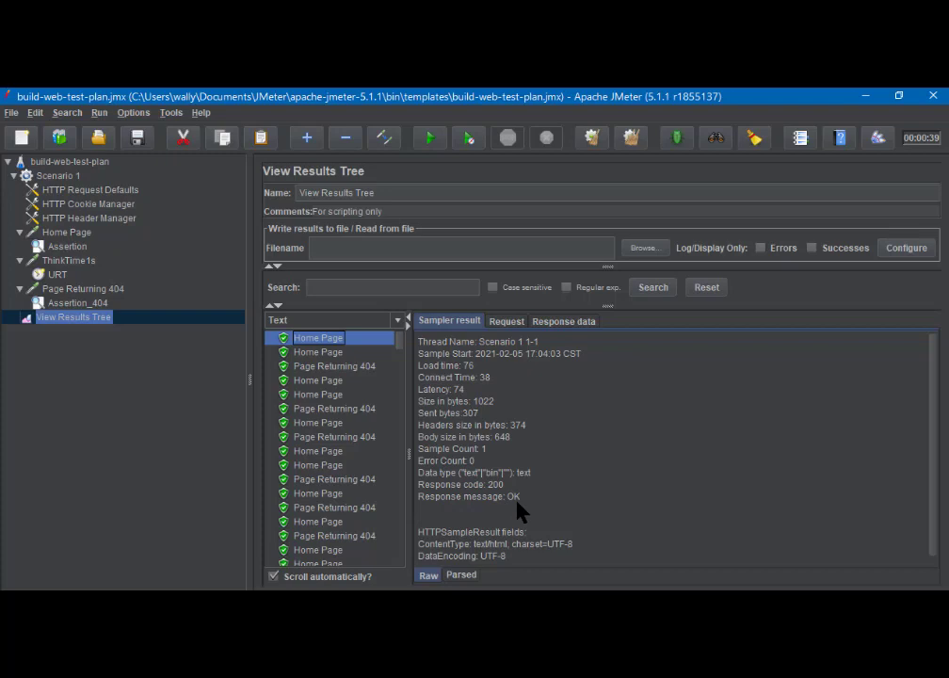
{"action": "left_click", "coordinate": [508, 322]}
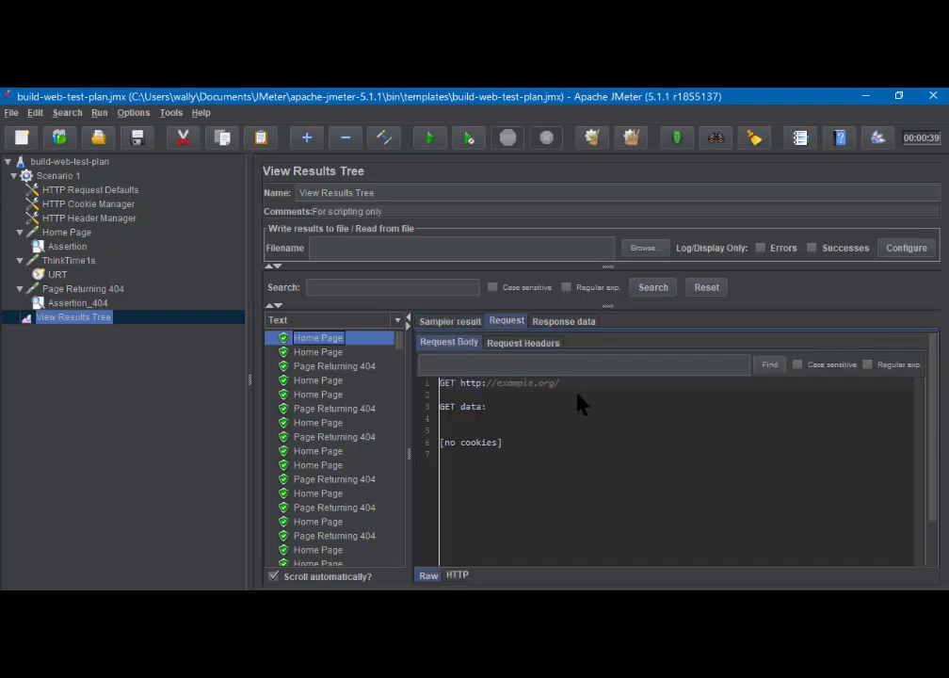
{"action": "left_click", "coordinate": [530, 343]}
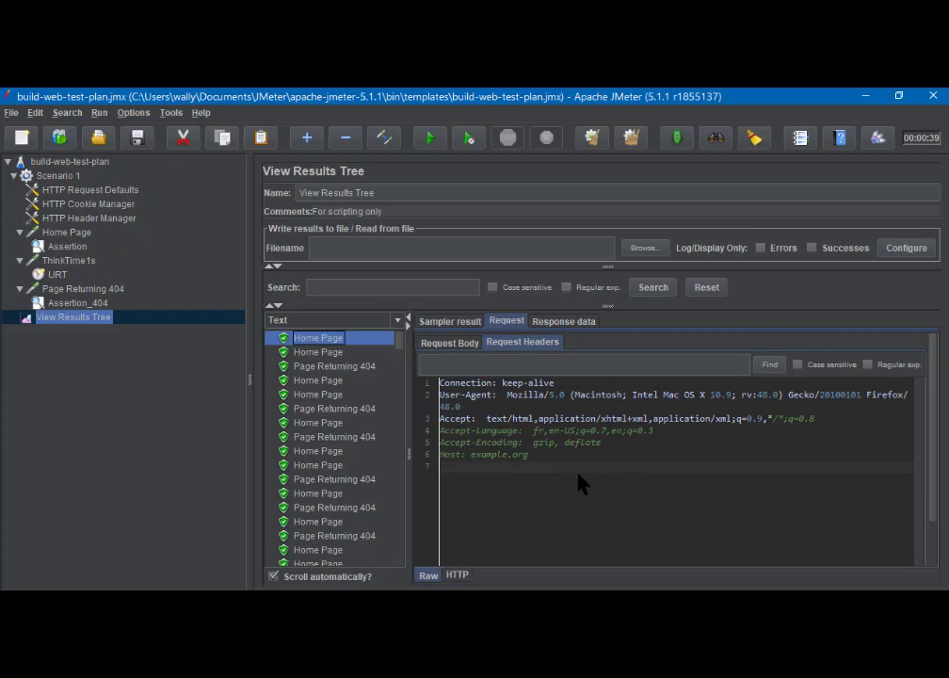
{"action": "left_click", "coordinate": [558, 323]}
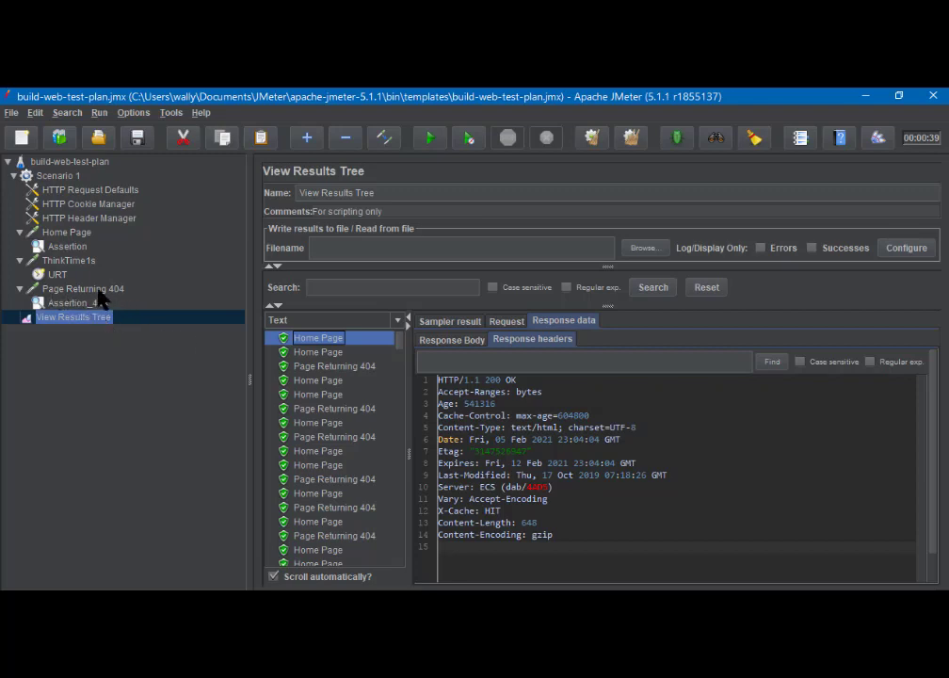
{"action": "left_click", "coordinate": [318, 536]}
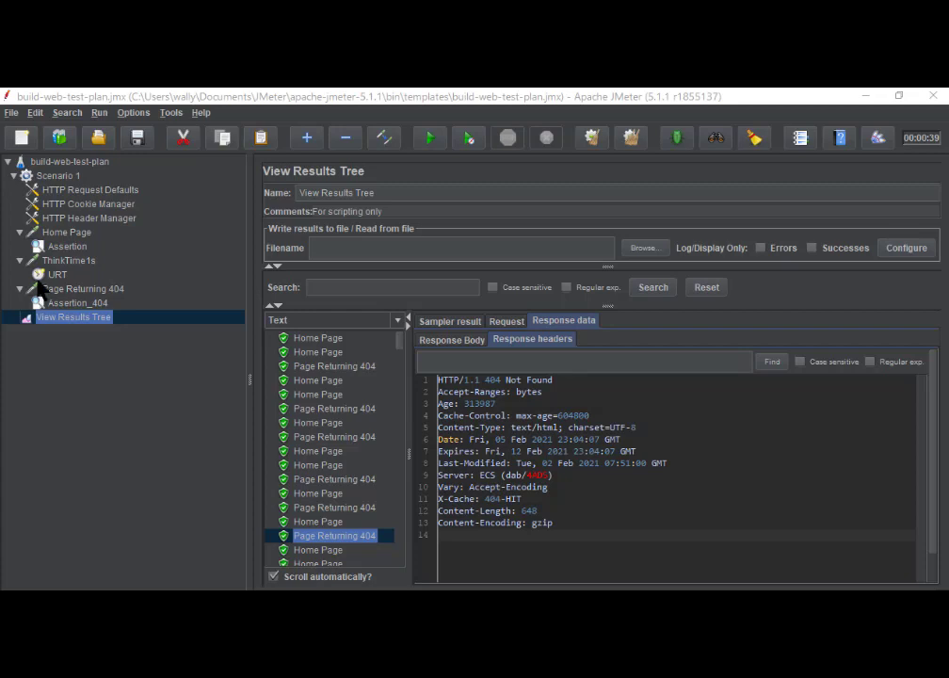
- Set the server name in HTTP Request Defaults to google.com
{"action": "left_click", "coordinate": [93, 193]}
{"action": "left_click_drag", "start_coordinate": [540, 286], "coordinate": [414, 288]}
{"action": "type", "text": "g"}
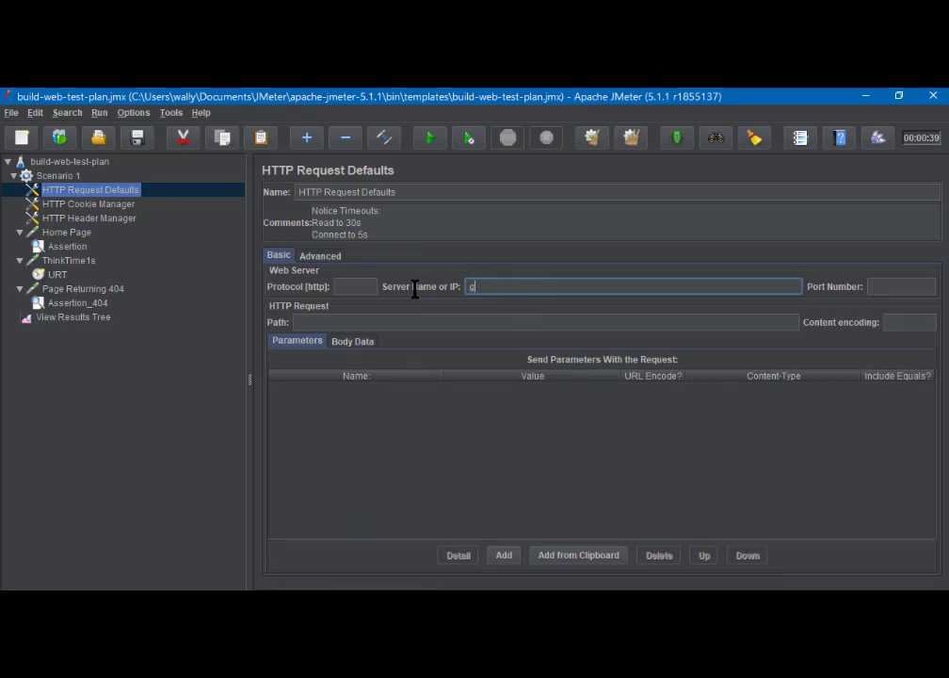
{"action": "type", "text": "oogle.com"}
- Review the cookie manager, header manager and Home Page request, and clear the pattern text in the Home Page assertion
{"action": "left_click", "coordinate": [73, 203]}
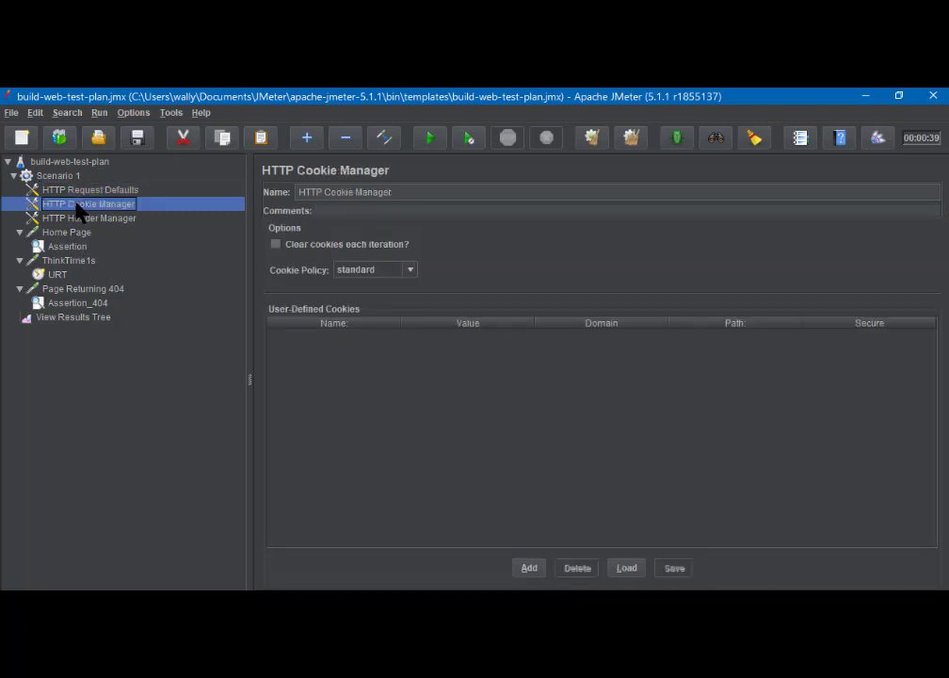
{"action": "left_click", "coordinate": [79, 219]}
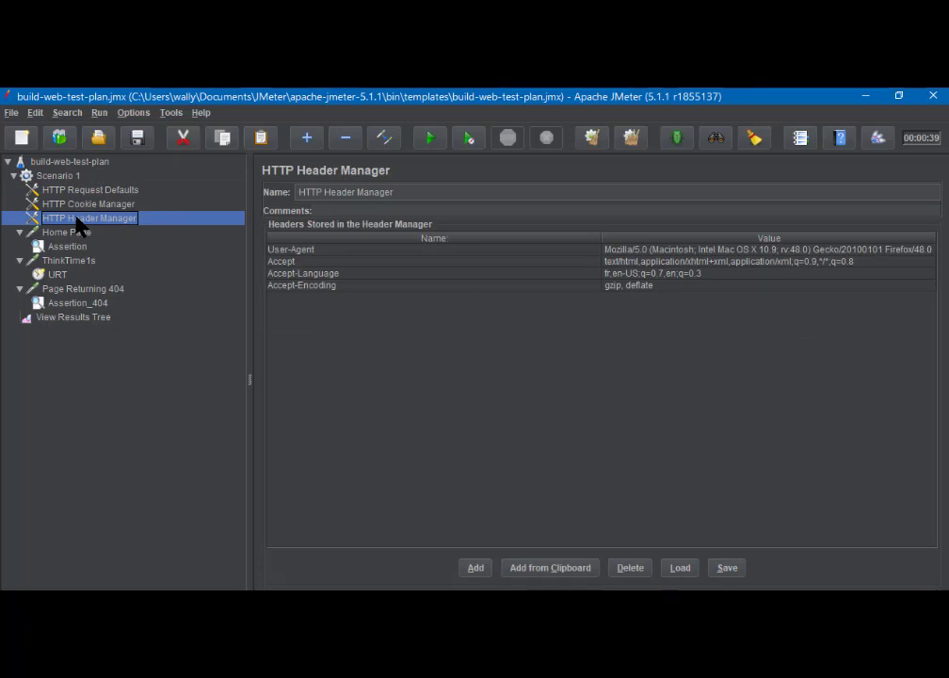
{"action": "left_click", "coordinate": [76, 234]}
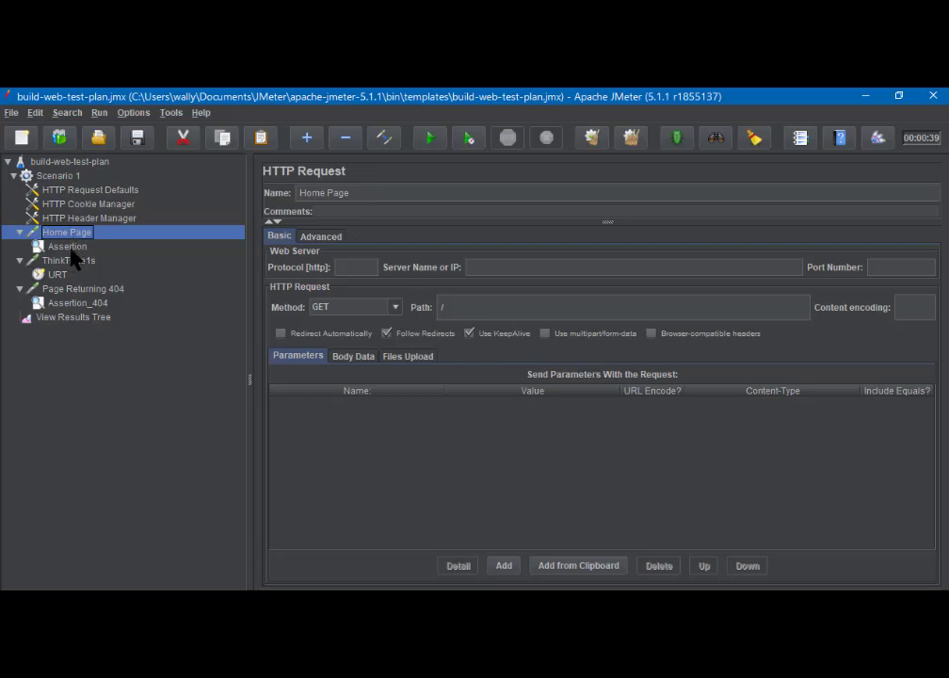
{"action": "left_click", "coordinate": [68, 247]}
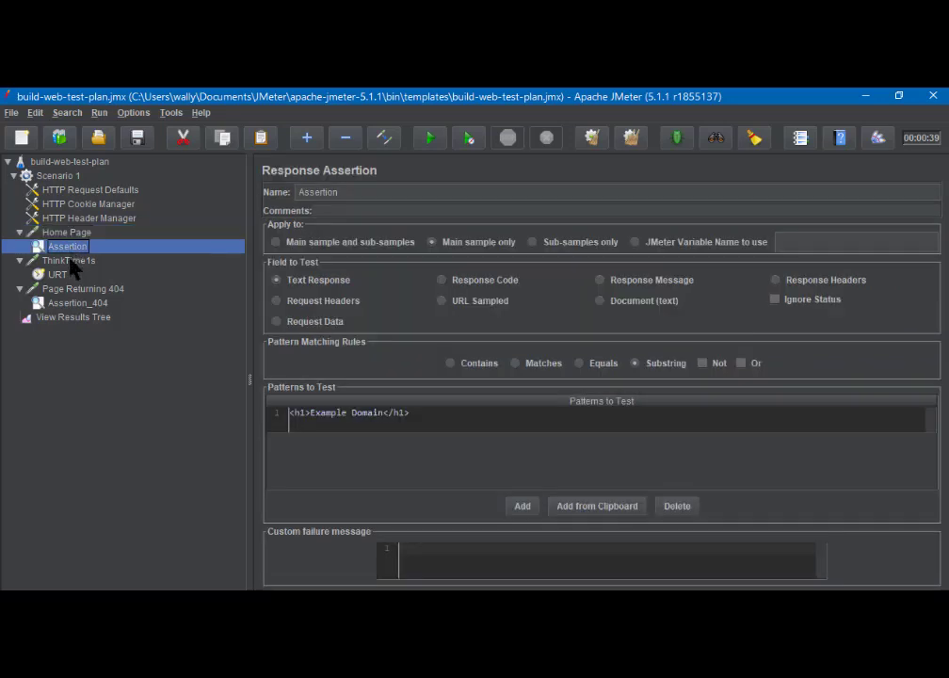
{"action": "left_click", "coordinate": [430, 414]}
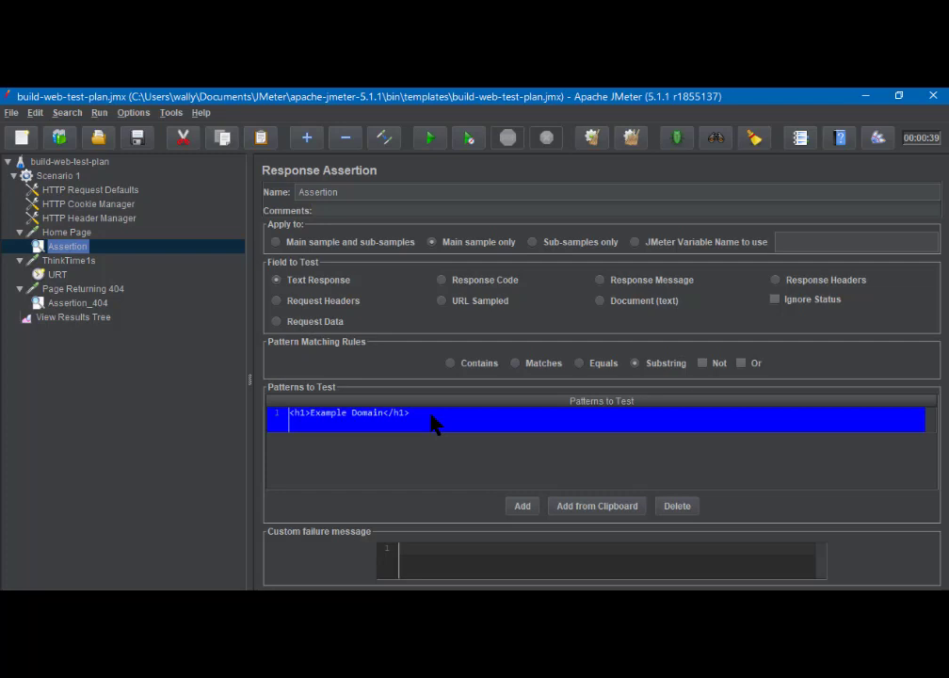
{"action": "double_click", "coordinate": [430, 414]}
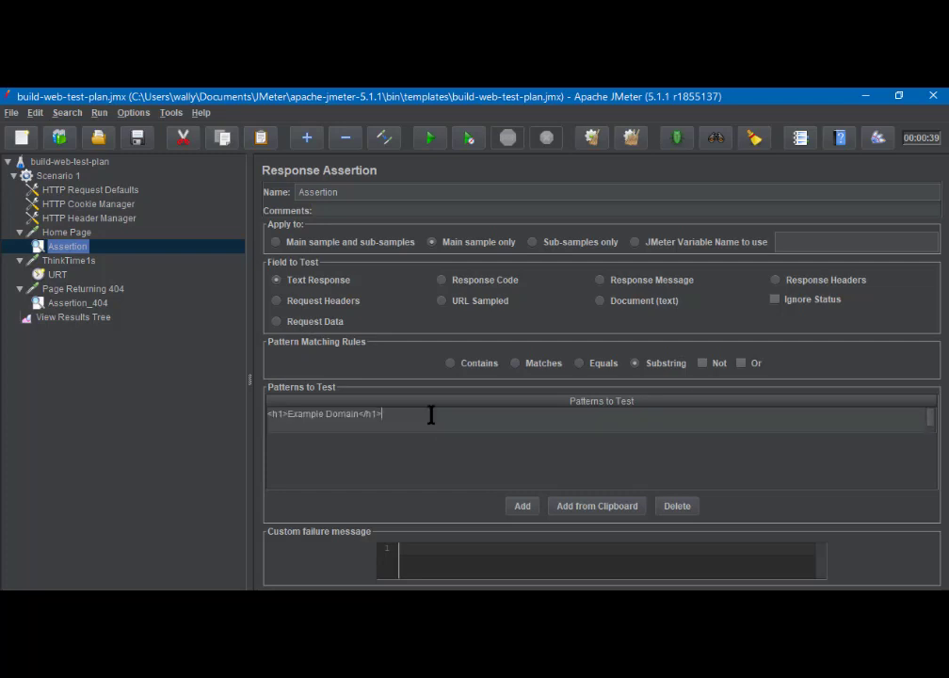
{"action": "left_click_drag", "start_coordinate": [430, 414], "coordinate": [235, 418]}
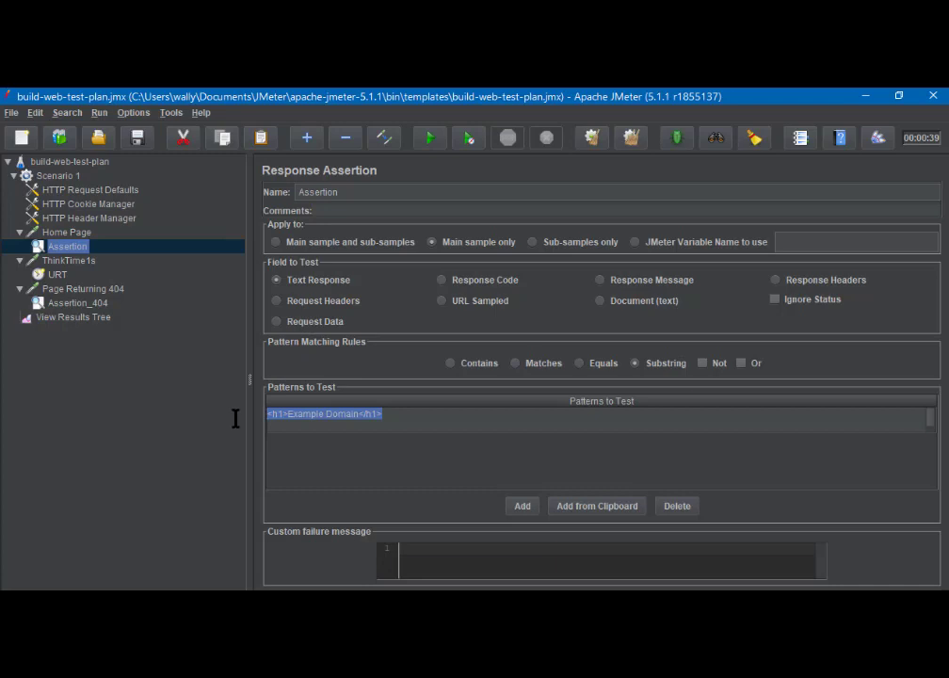
{"action": "key", "text": "BackSpace"}
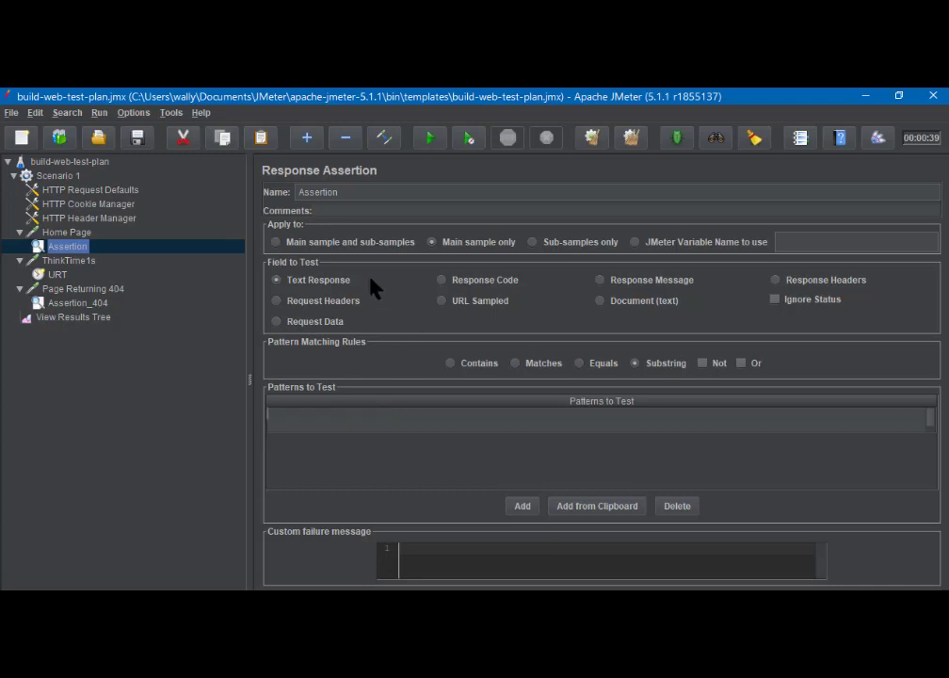
- Make the Home Page assertion test the Response Code field with the pattern 200
{"action": "left_click", "coordinate": [459, 282]}
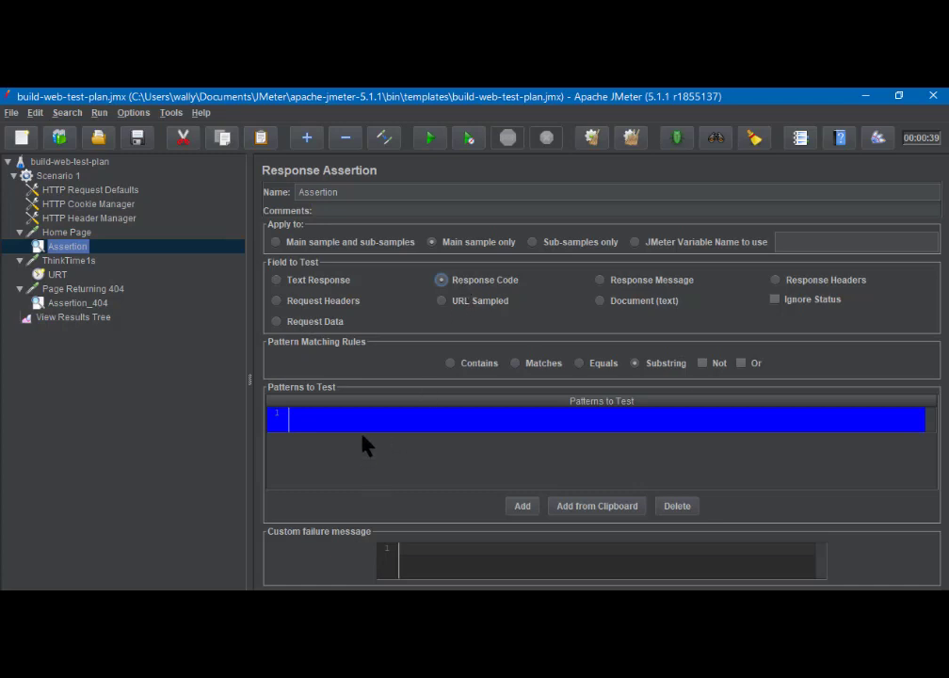
{"action": "left_click", "coordinate": [334, 414]}
{"action": "double_click", "coordinate": [335, 420]}
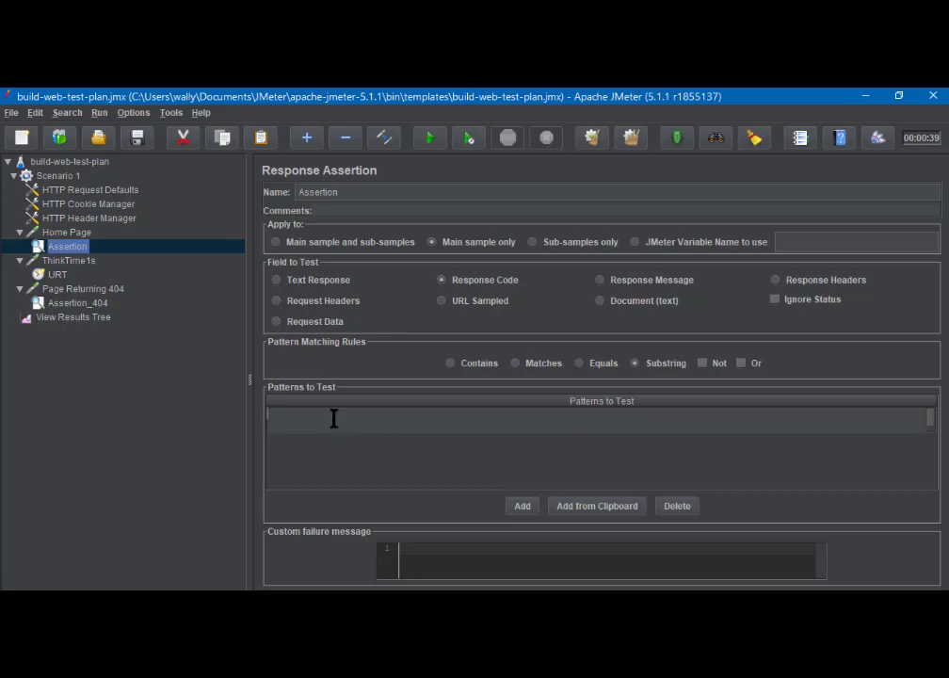
{"action": "type", "text": "200"}
- Check the URT timer and Page Returning 404 request, and clear the previous run's results from View Results Tree
{"action": "left_click", "coordinate": [58, 273]}
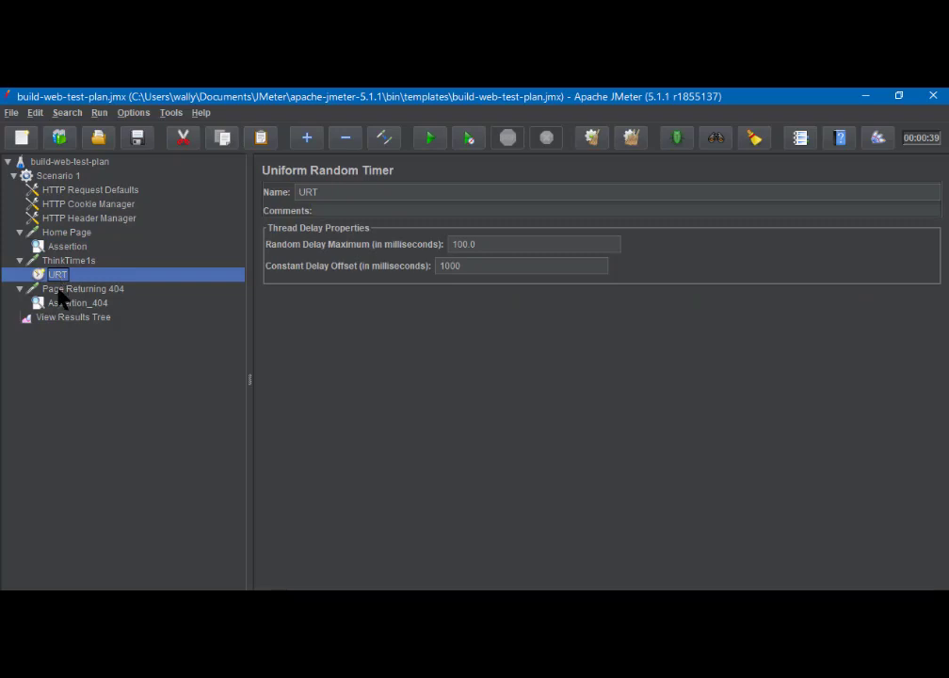
{"action": "left_click", "coordinate": [58, 290]}
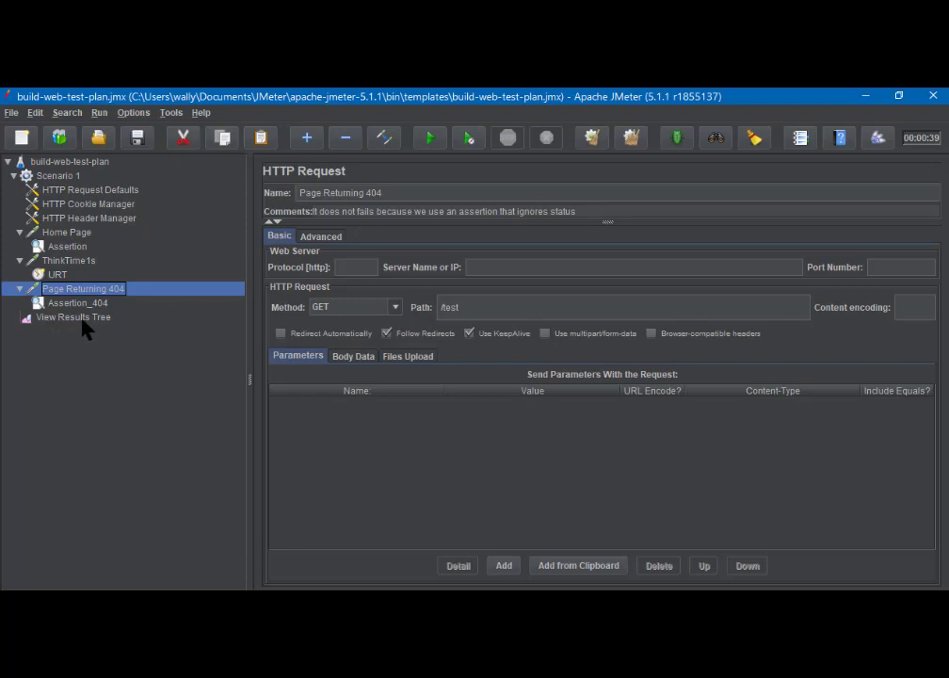
{"action": "left_click", "coordinate": [81, 318]}
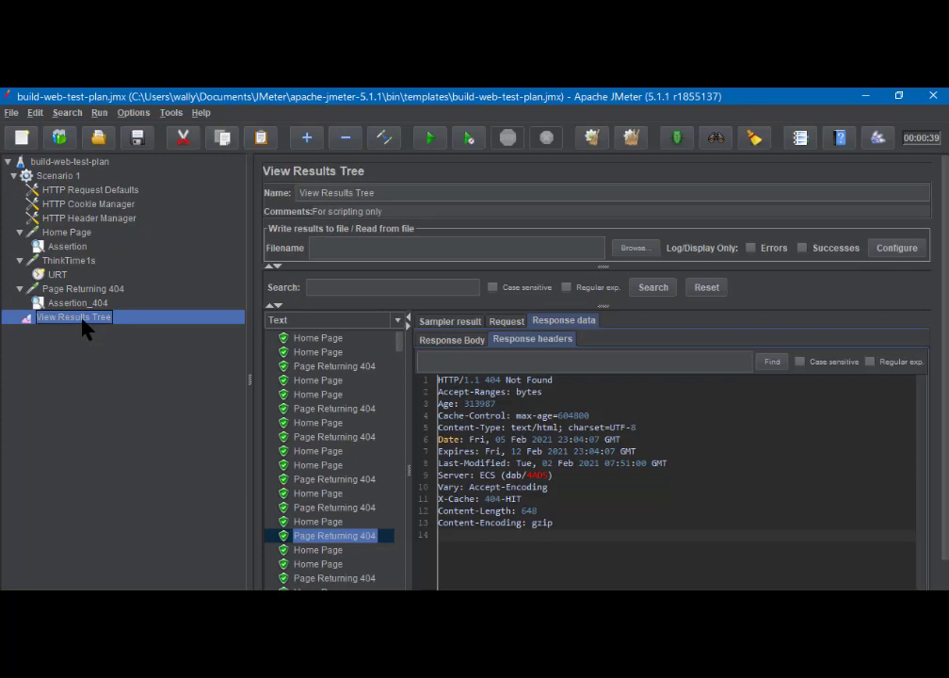
{"action": "right_click", "coordinate": [83, 321]}
{"action": "left_click", "coordinate": [112, 330]}
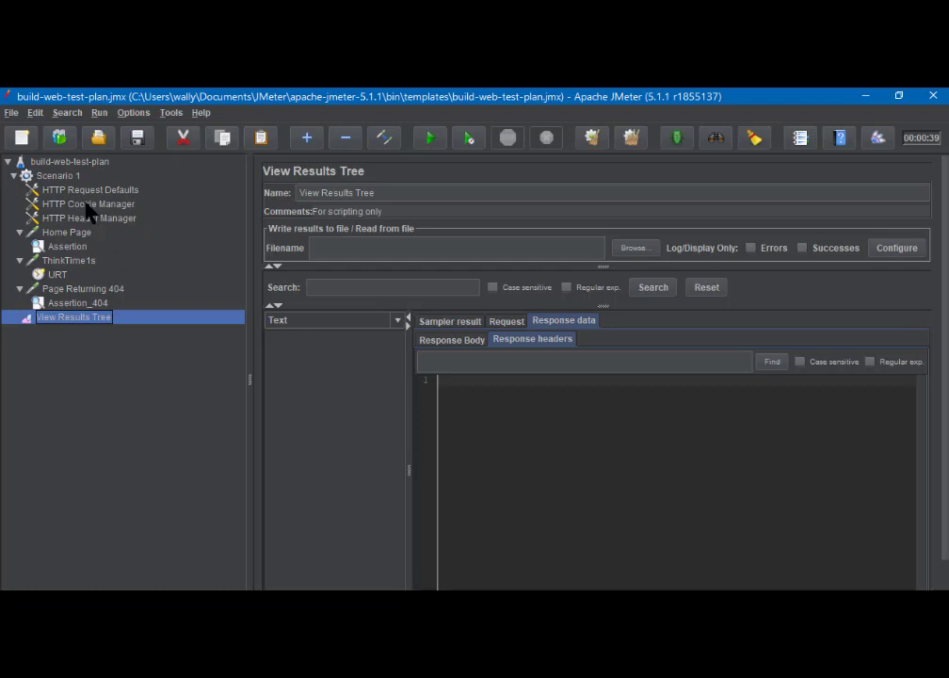
- Add an Aggregate Report listener to the Scenario 1 thread group
{"action": "left_click", "coordinate": [66, 178]}
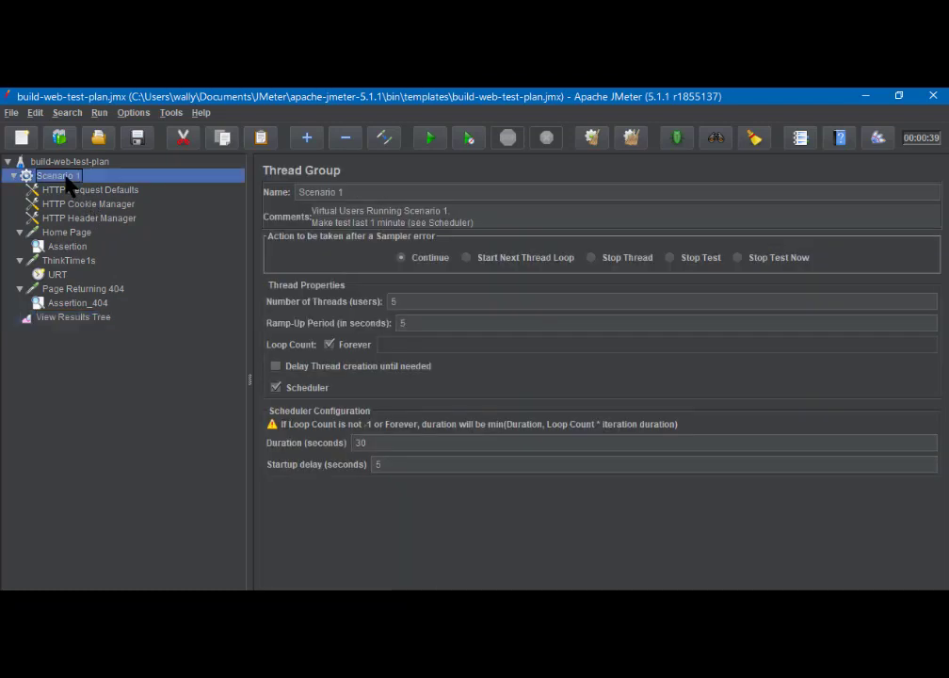
{"action": "right_click", "coordinate": [66, 179]}
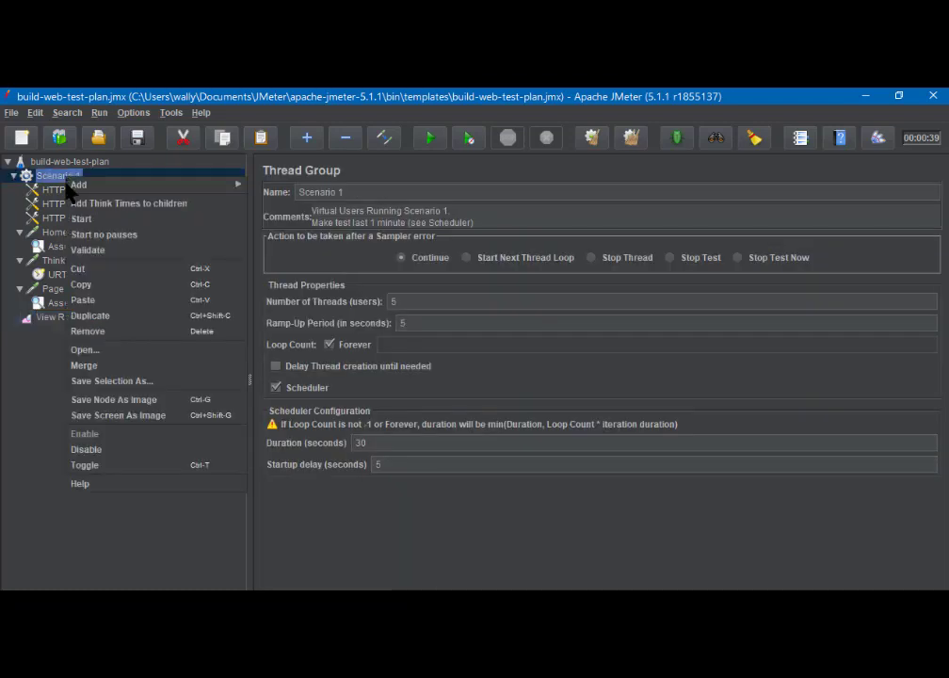
{"action": "mouse_move", "coordinate": [124, 189]}
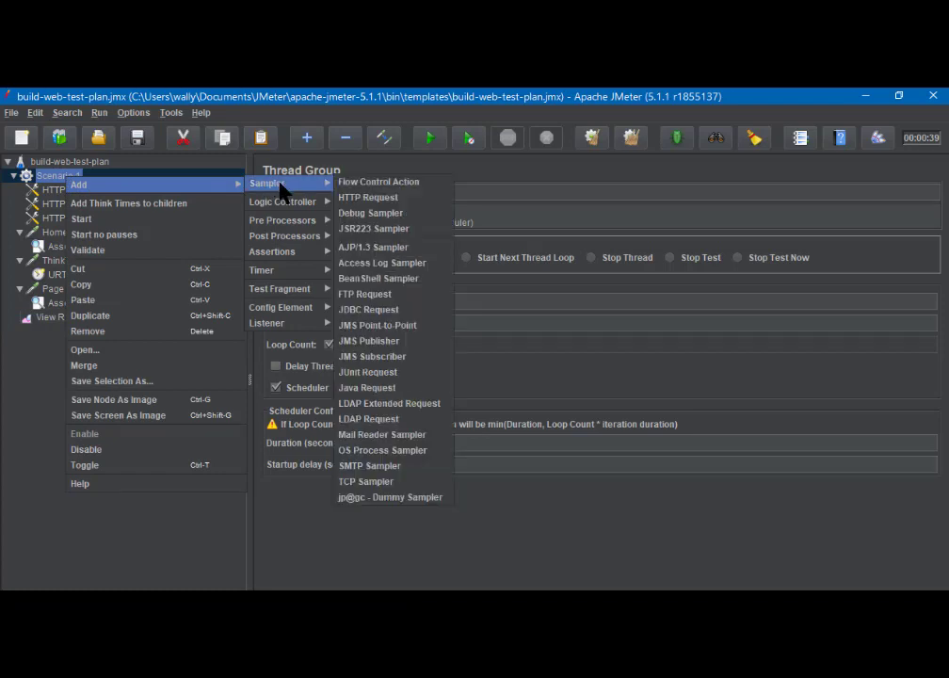
{"action": "mouse_move", "coordinate": [280, 200]}
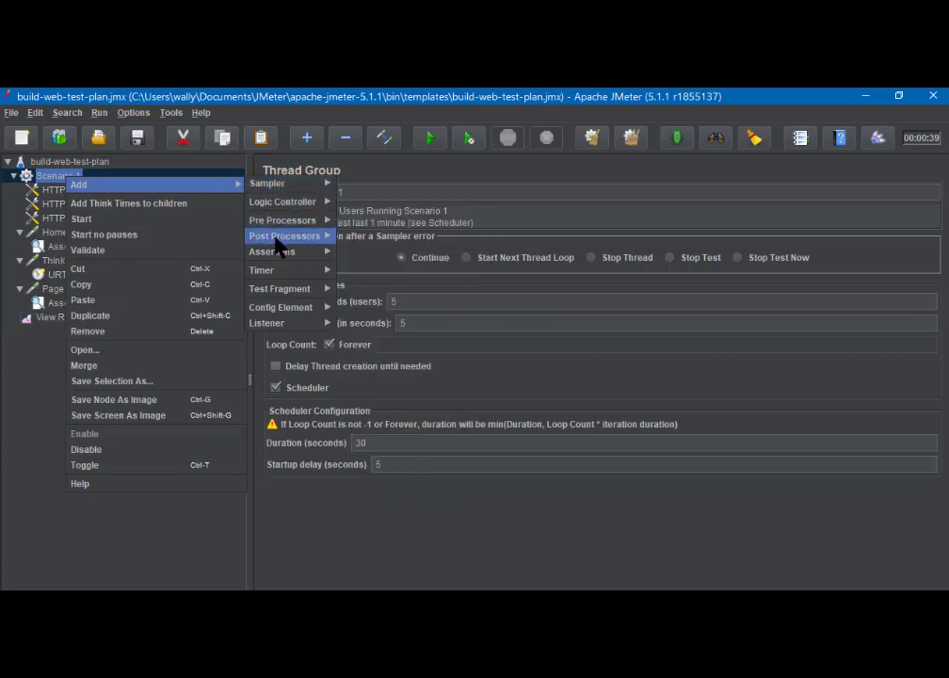
{"action": "mouse_move", "coordinate": [287, 253]}
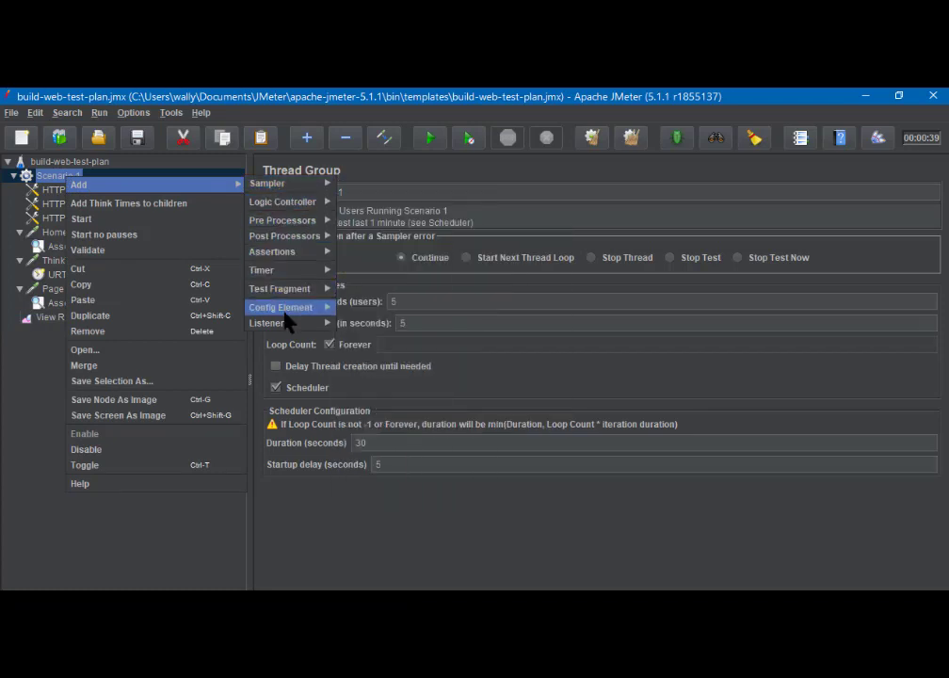
{"action": "mouse_move", "coordinate": [303, 324]}
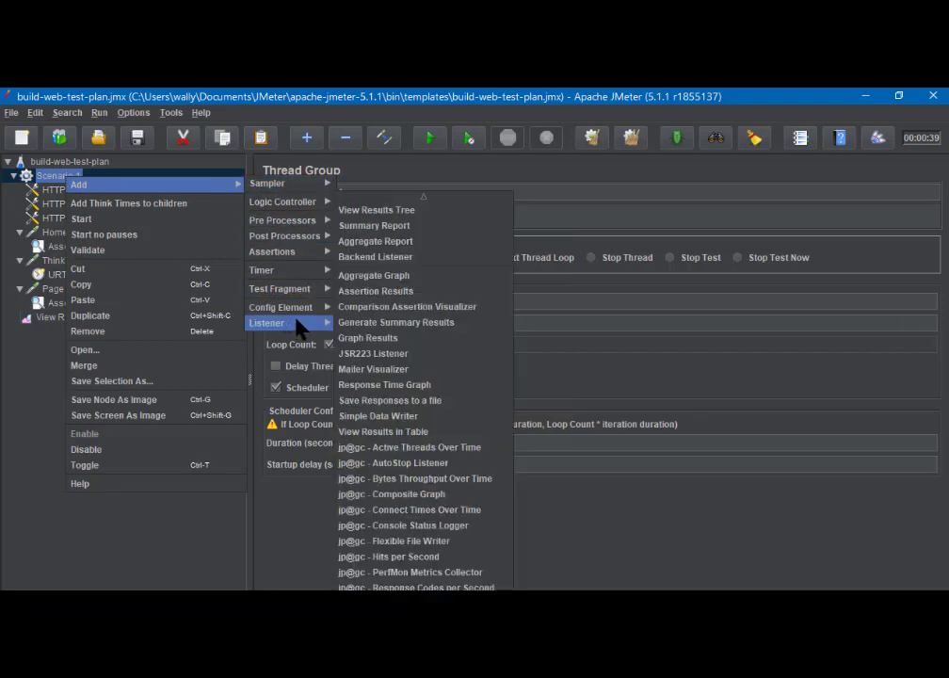
{"action": "left_click", "coordinate": [382, 242]}
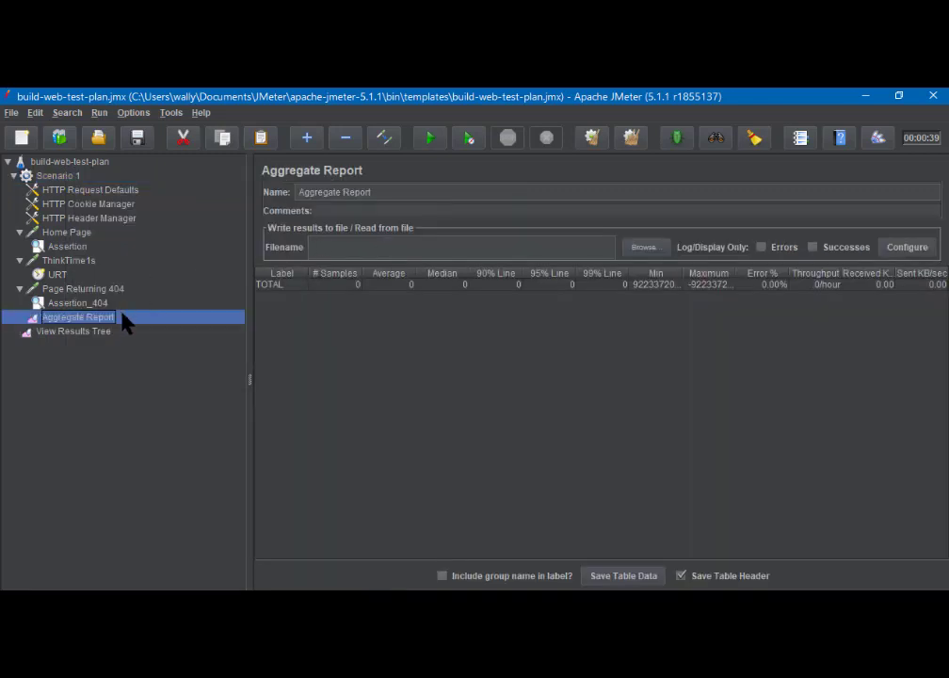
- Add a View Results in Table listener to the Scenario 1 thread group
{"action": "left_click", "coordinate": [66, 178]}
{"action": "right_click", "coordinate": [65, 178]}
{"action": "mouse_move", "coordinate": [133, 188]}
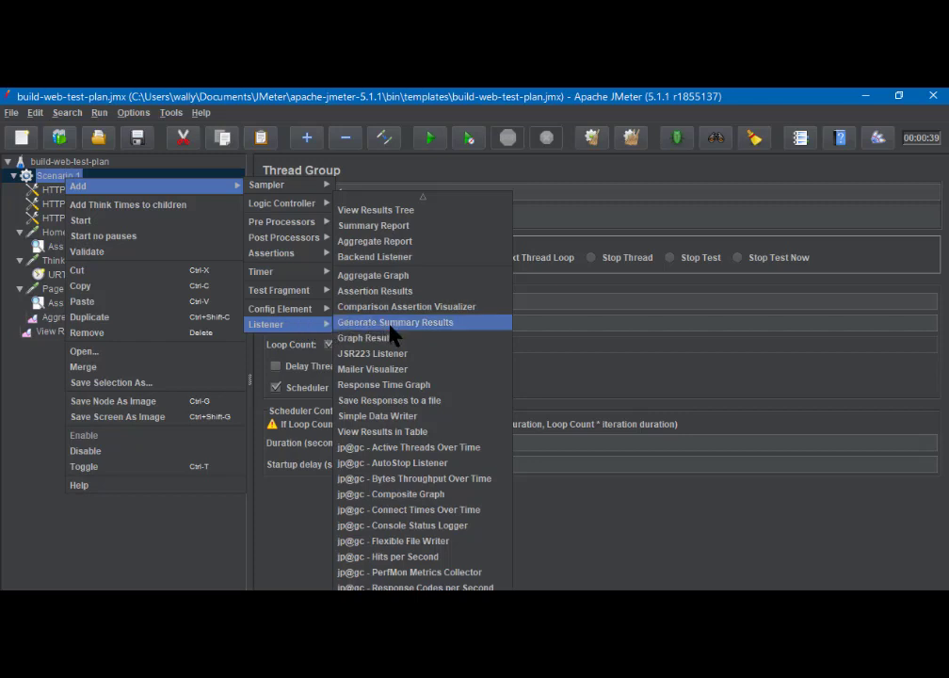
{"action": "left_click", "coordinate": [385, 432]}
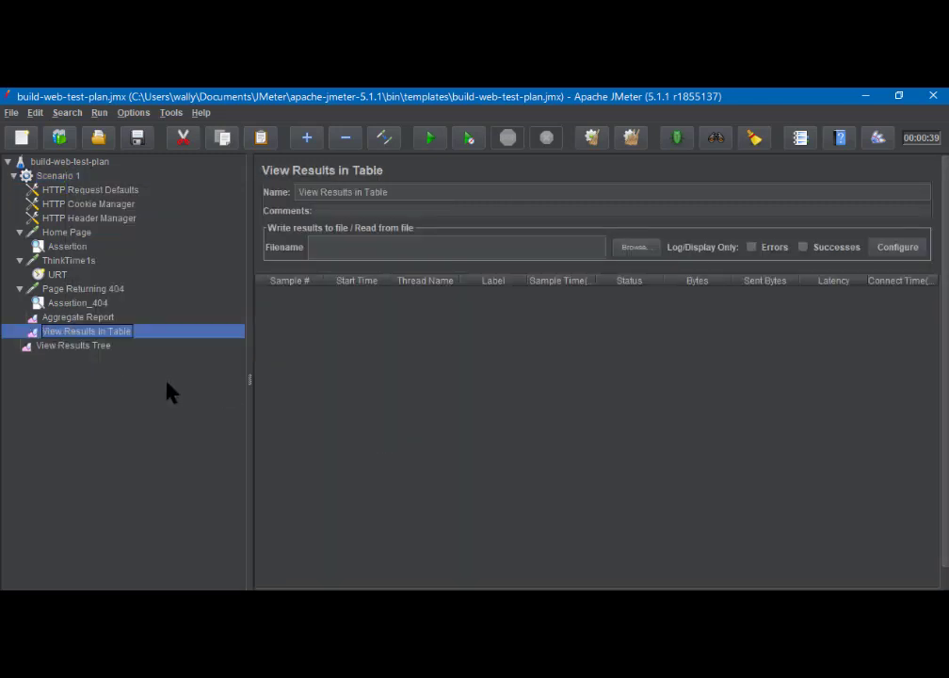
{"action": "left_click", "coordinate": [72, 347]}
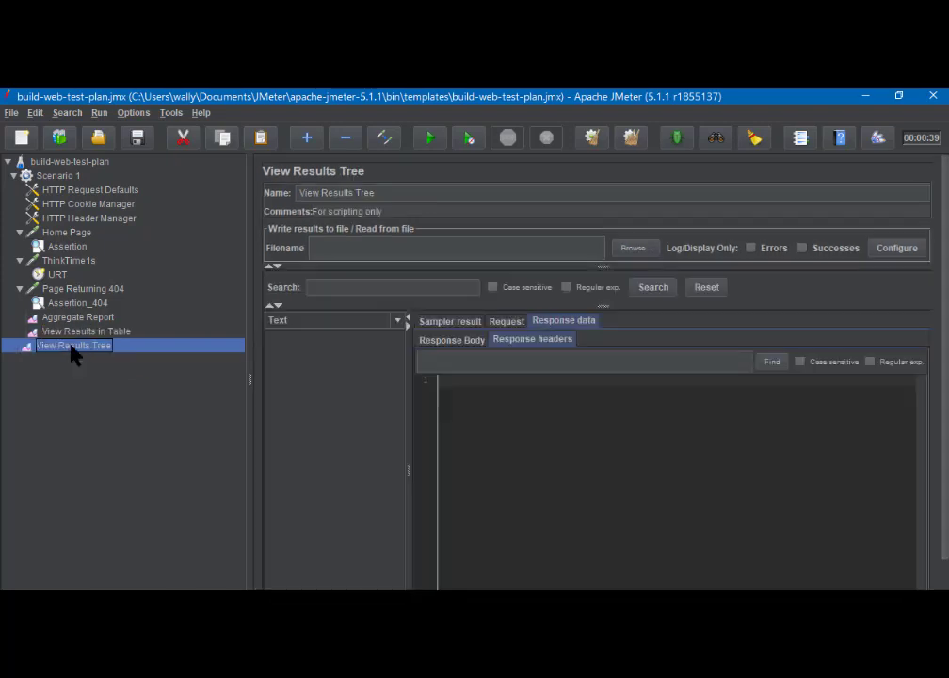
{"action": "left_click", "coordinate": [73, 331]}
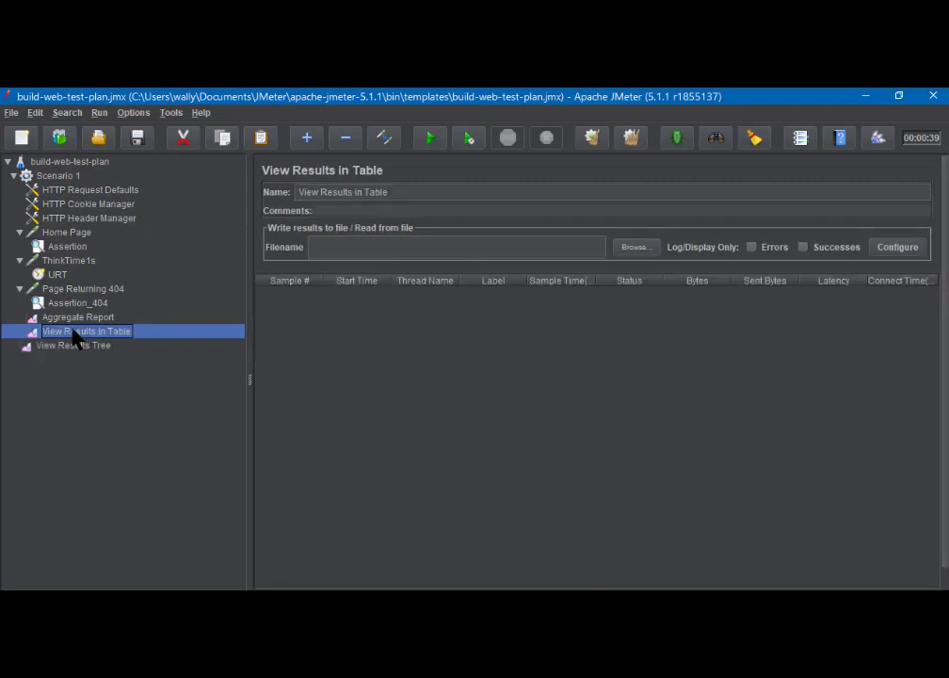
{"action": "left_click", "coordinate": [73, 320]}
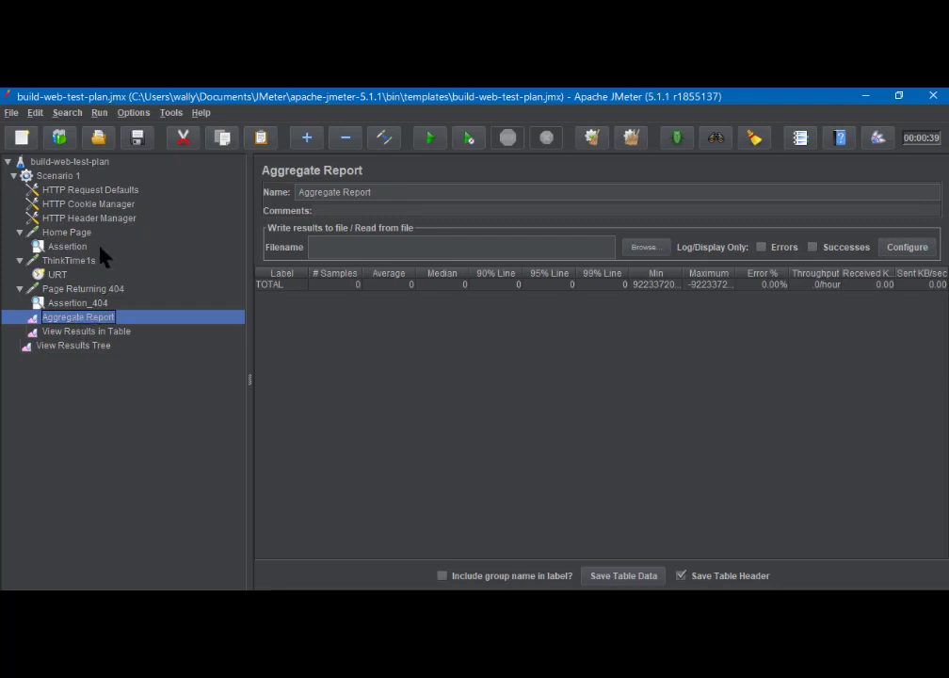
- Set the Scenario 1 thread group to 1 thread with a ramp-up period of 1 second
{"action": "left_click", "coordinate": [66, 179]}
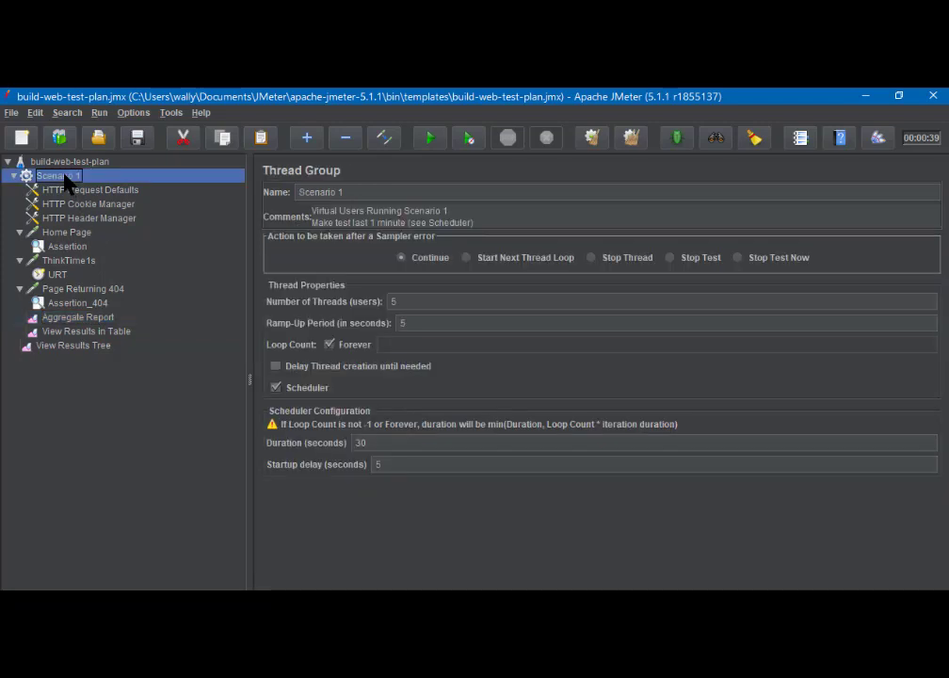
{"action": "double_click", "coordinate": [417, 300]}
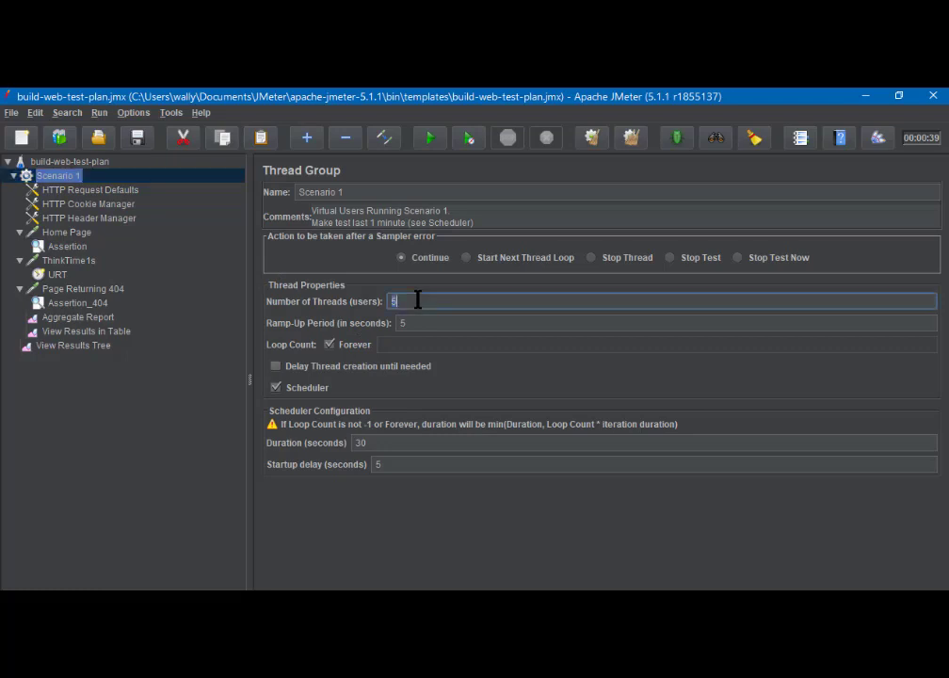
{"action": "type", "text": "1"}
{"action": "double_click", "coordinate": [415, 323]}
{"action": "type", "text": "1"}
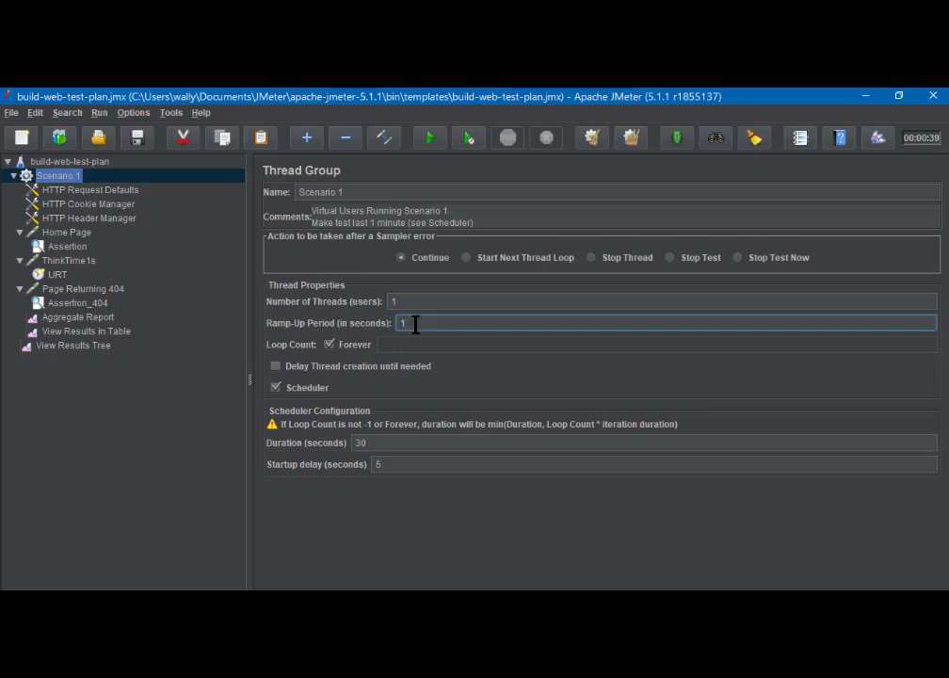
- Limit the Scenario 1 thread group to a loop count of 3 instead of Forever, and disable its scheduler
{"action": "left_click", "coordinate": [330, 345]}
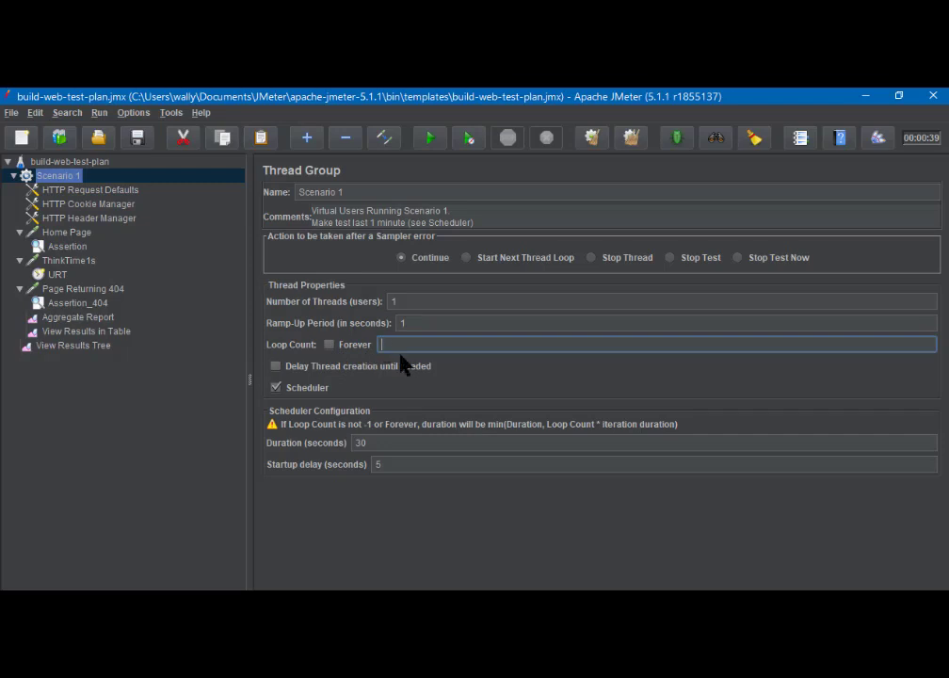
{"action": "type", "text": "3"}
{"action": "left_click", "coordinate": [274, 389]}
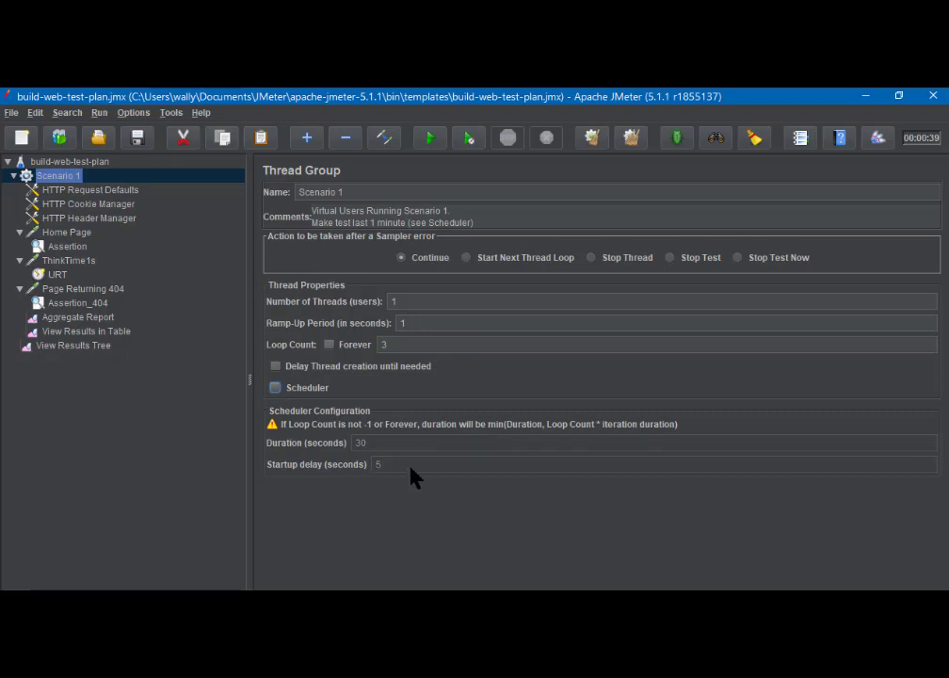
- Save and run the test plan, following the samples in View Results Tree
{"action": "left_click", "coordinate": [139, 146]}
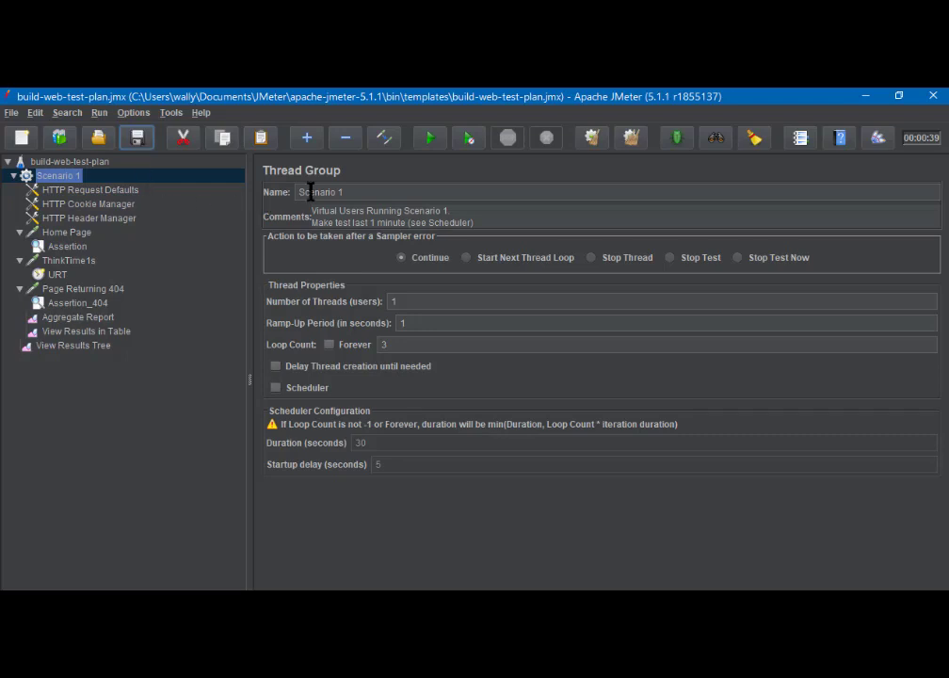
{"action": "left_click", "coordinate": [429, 141]}
{"action": "left_click", "coordinate": [71, 345]}
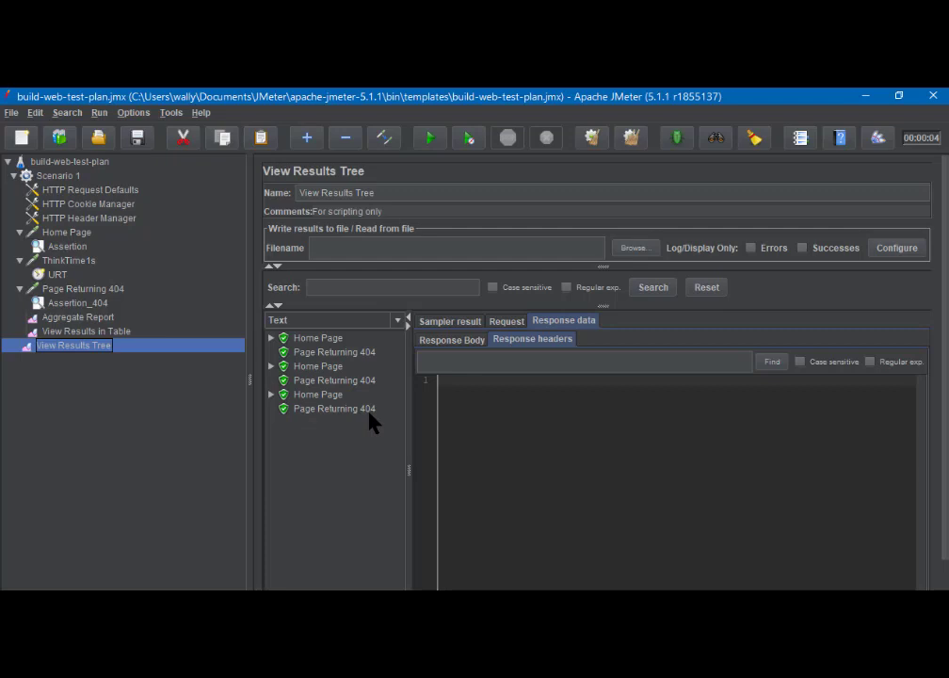
- Expand the first Home Page sample and examine its response headers and response body
{"action": "left_click", "coordinate": [271, 338]}
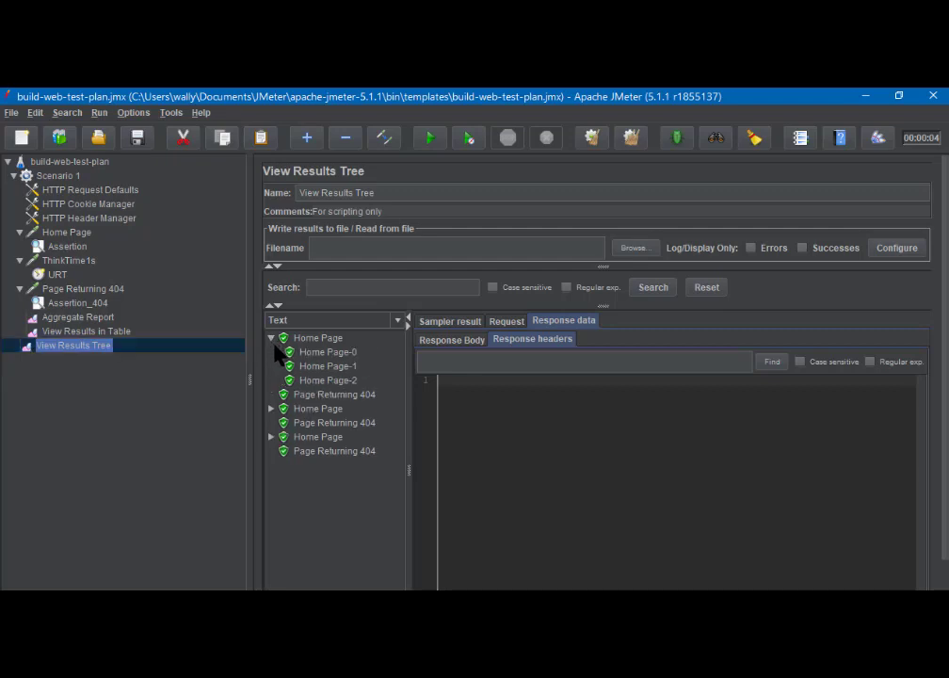
{"action": "left_click", "coordinate": [315, 340]}
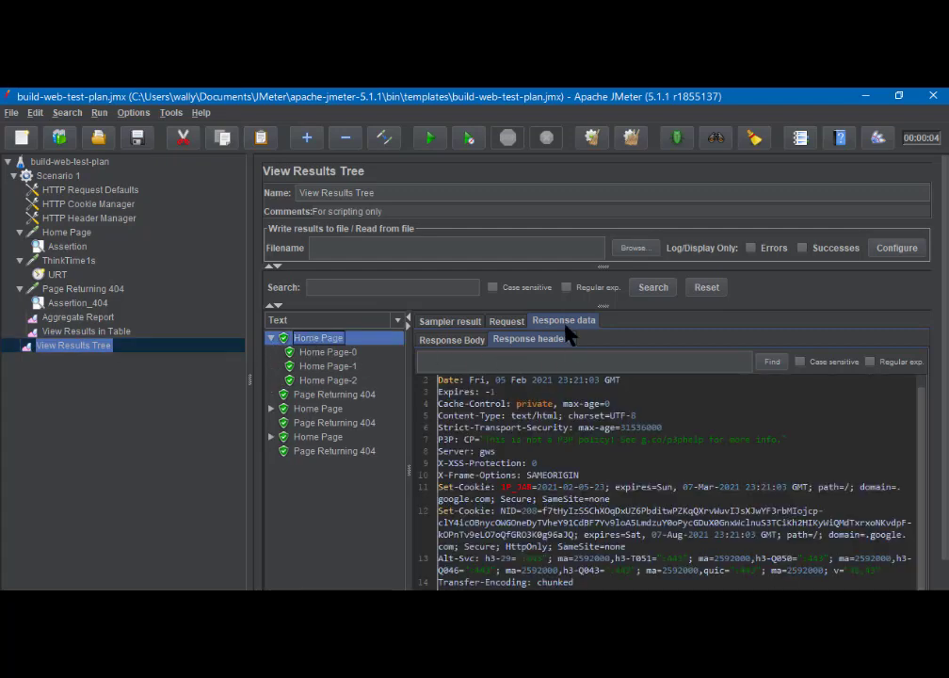
{"action": "left_click", "coordinate": [453, 340]}
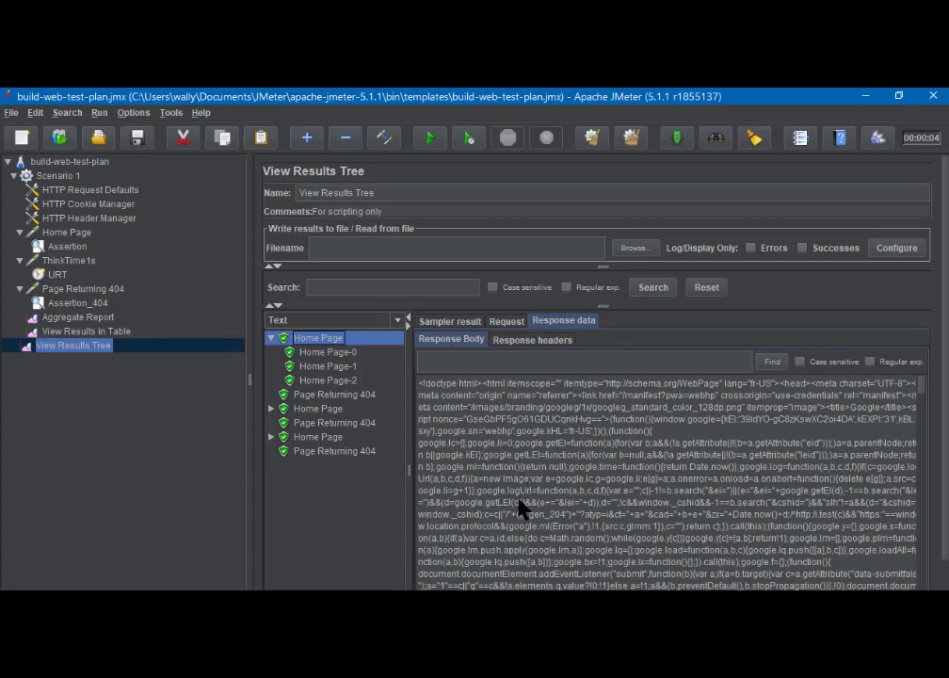
{"action": "scroll", "coordinate": [521, 506], "scroll_direction": "down", "scroll_amount": 5}
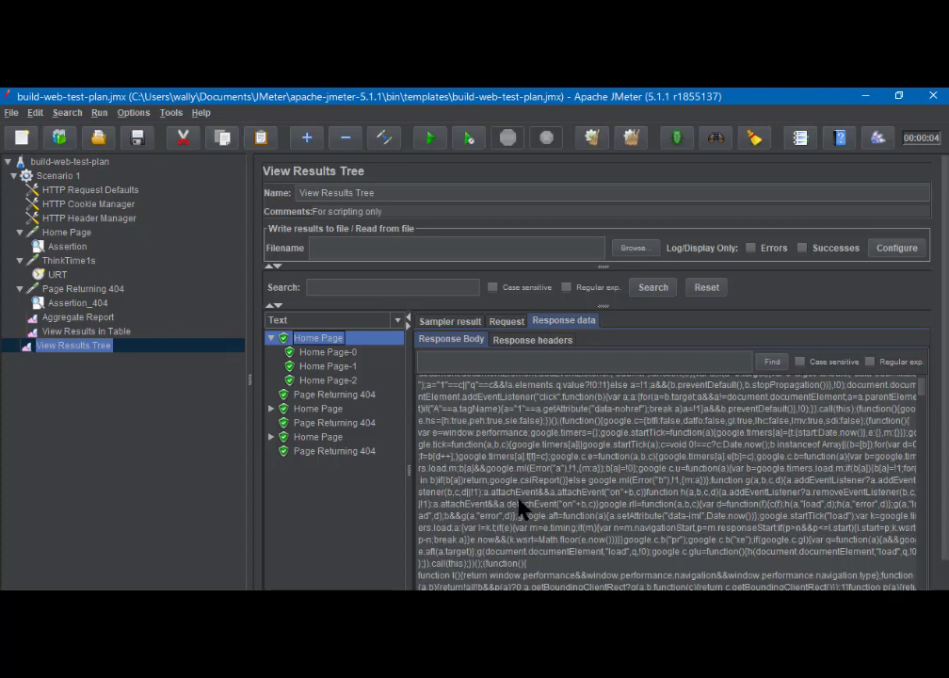
{"action": "scroll", "coordinate": [520, 506], "scroll_direction": "down", "scroll_amount": 3}
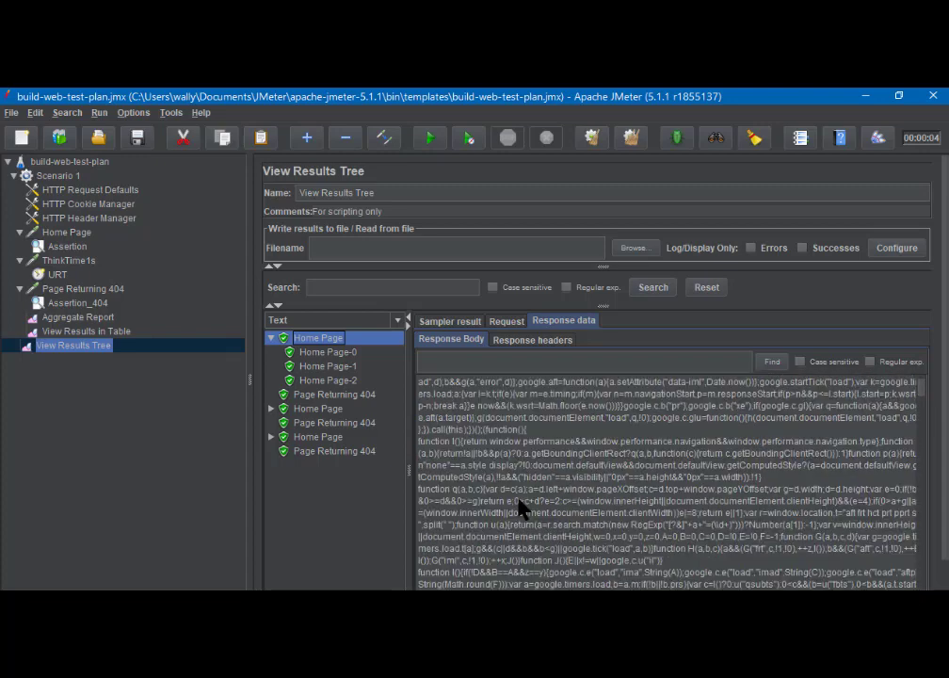
{"action": "scroll", "coordinate": [521, 506], "scroll_direction": "down", "scroll_amount": 4}
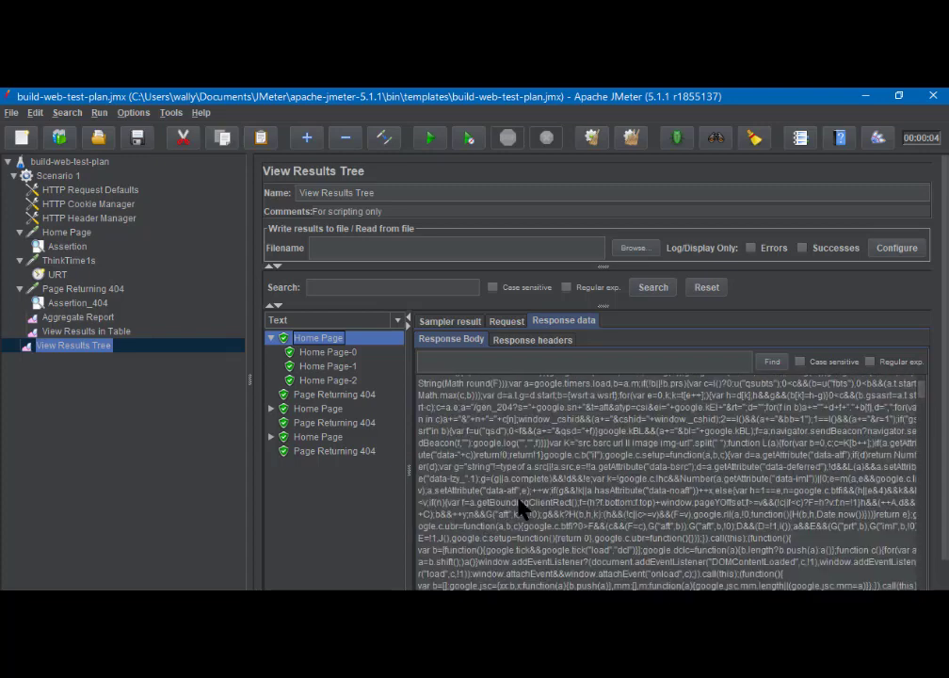
{"action": "scroll", "coordinate": [520, 506], "scroll_direction": "down", "scroll_amount": 5}
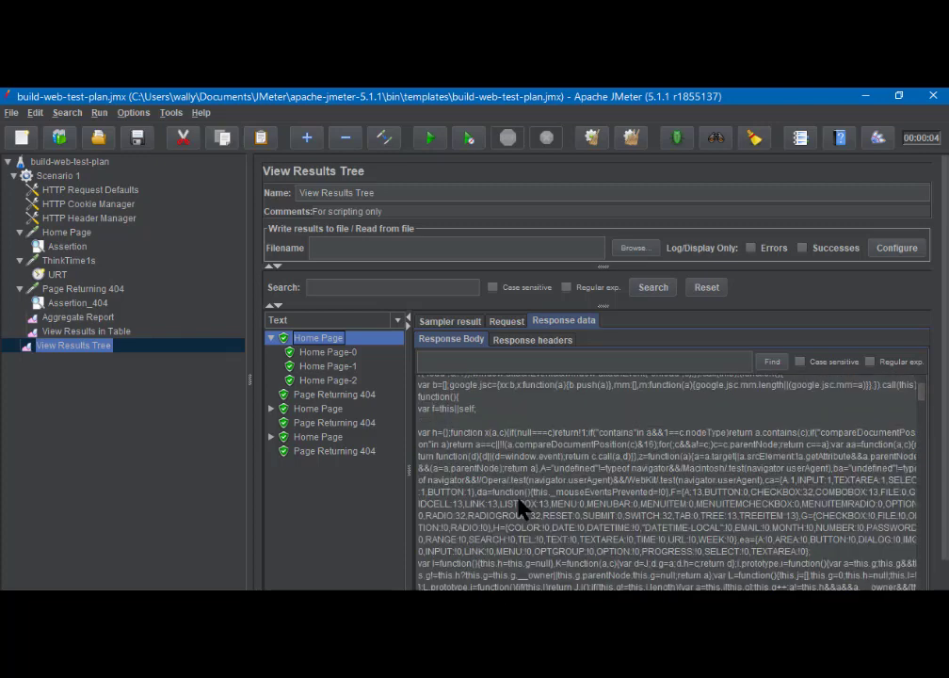
{"action": "scroll", "coordinate": [520, 505], "scroll_direction": "down", "scroll_amount": 6}
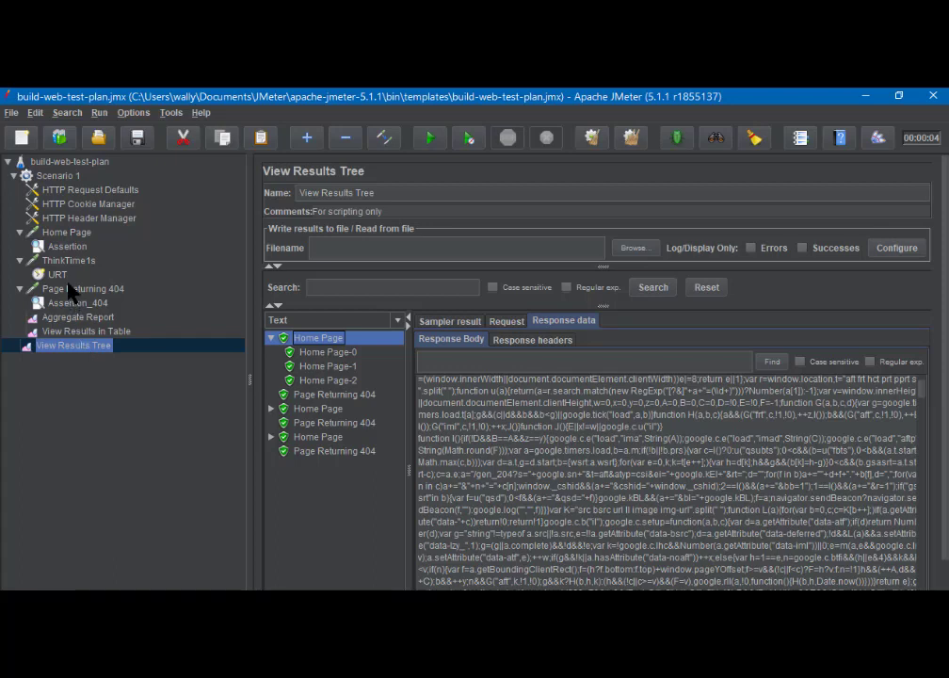
- Compare the Home Page assertion's pattern with the response code in the first Home Page sampler result
{"action": "left_click", "coordinate": [66, 247]}
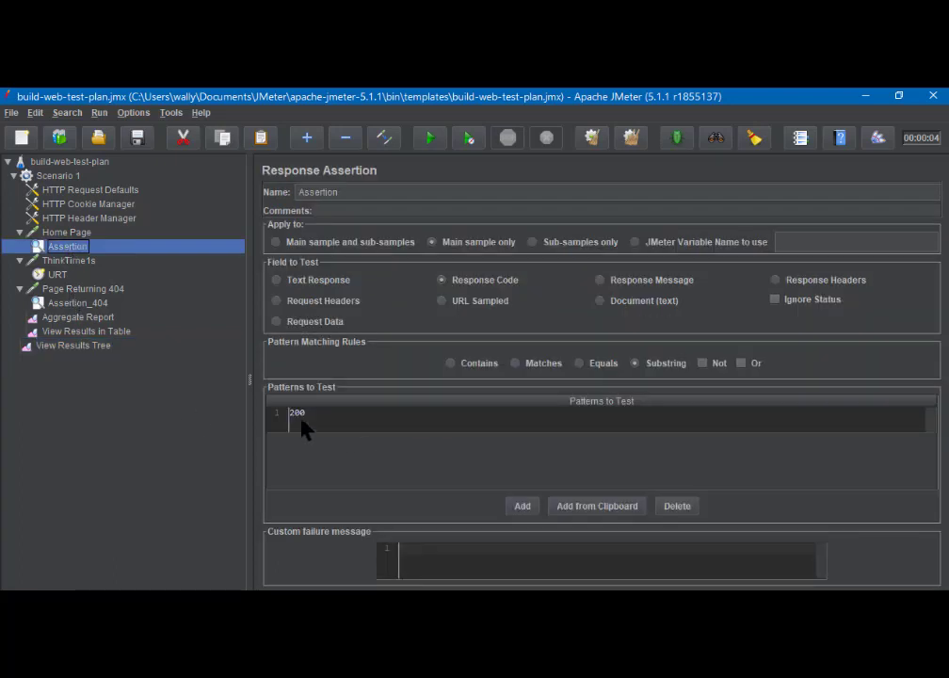
{"action": "left_click", "coordinate": [69, 346]}
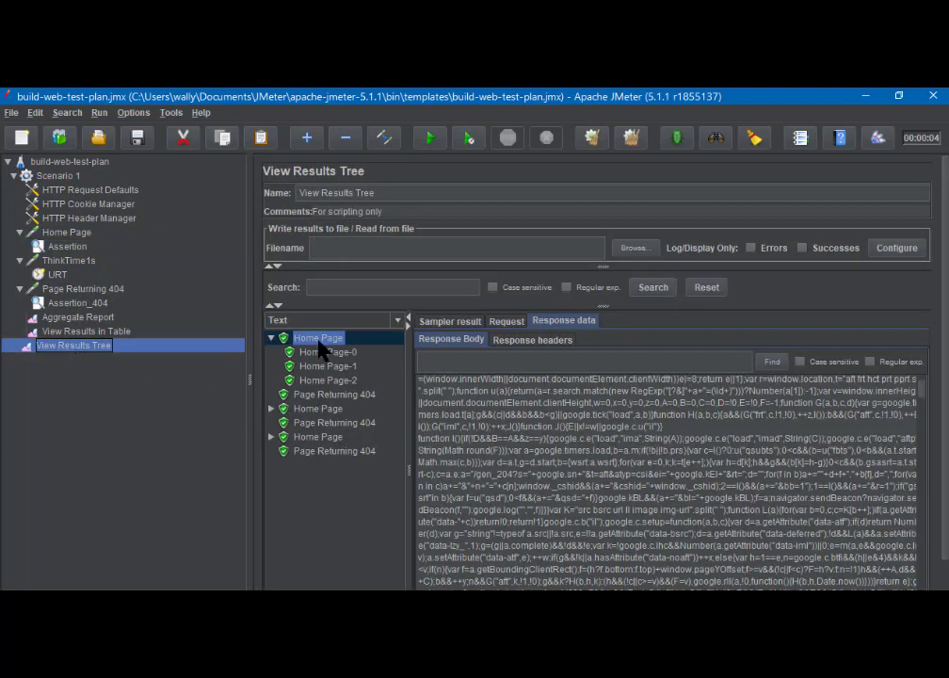
{"action": "left_click", "coordinate": [451, 321]}
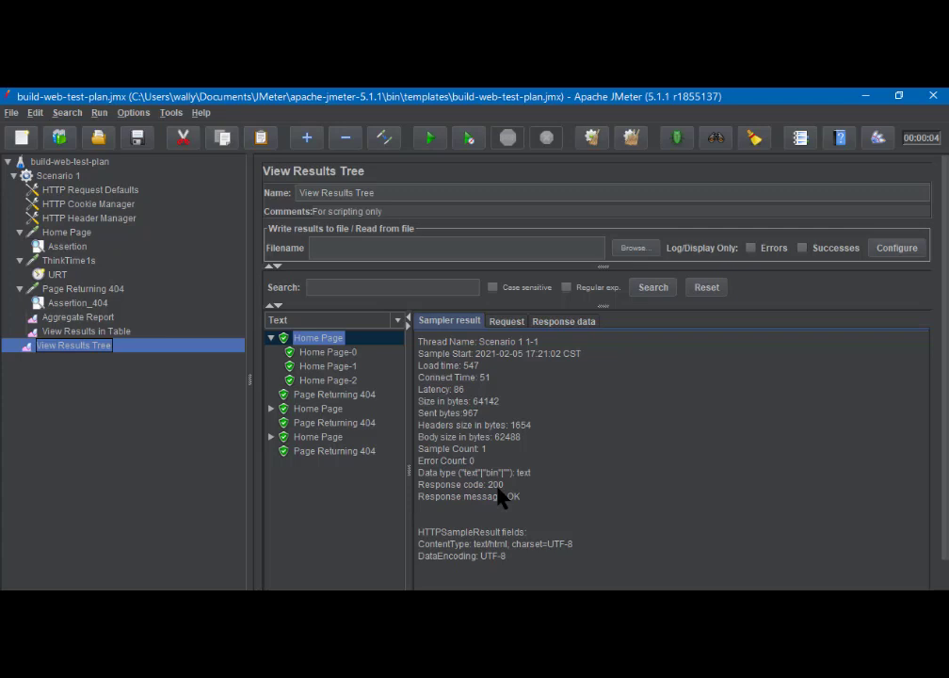
- Review the run in the Aggregate Report, widening its Label column to fit the full names, and in View Results in Table
{"action": "left_click", "coordinate": [66, 320]}
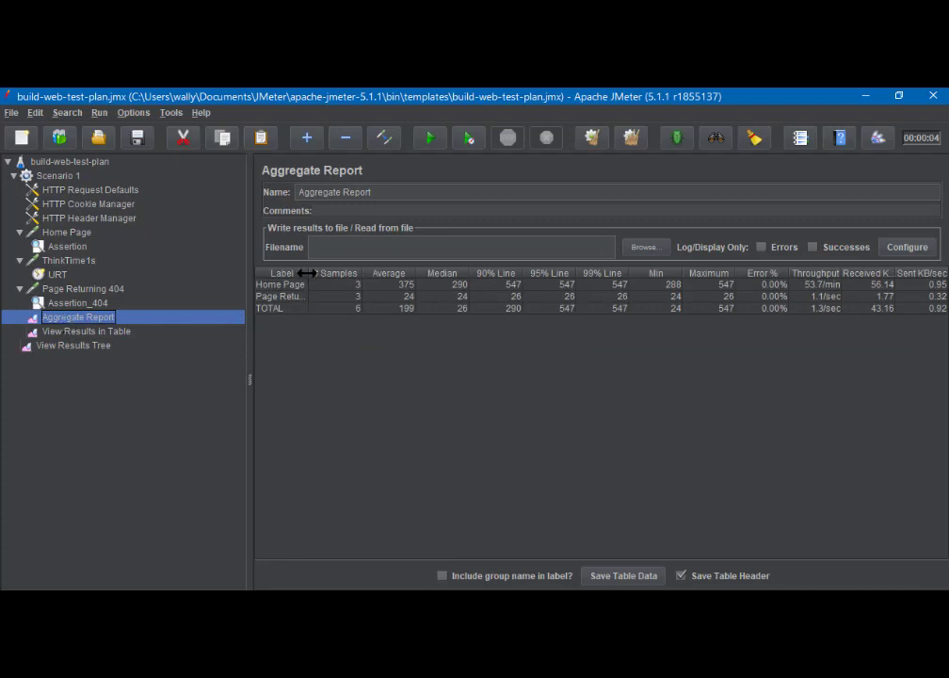
{"action": "left_click_drag", "start_coordinate": [307, 273], "coordinate": [352, 273]}
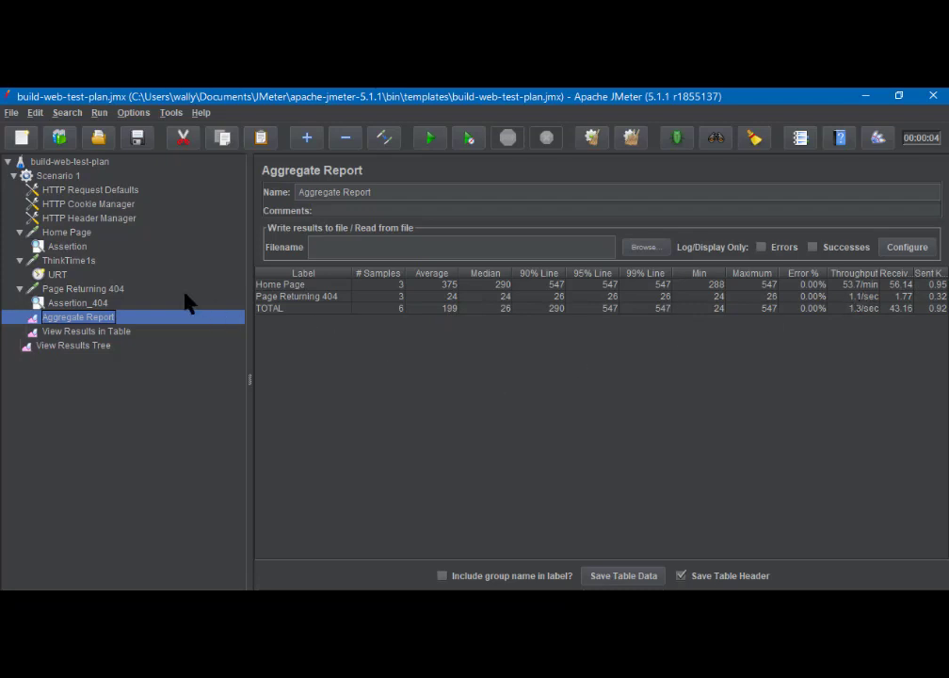
{"action": "left_click", "coordinate": [87, 332]}
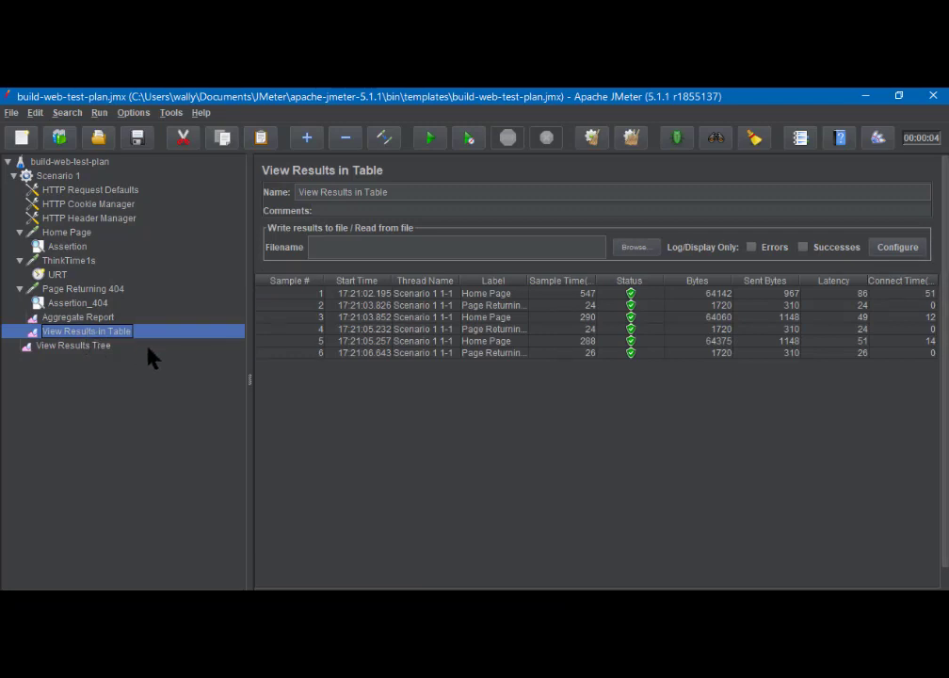